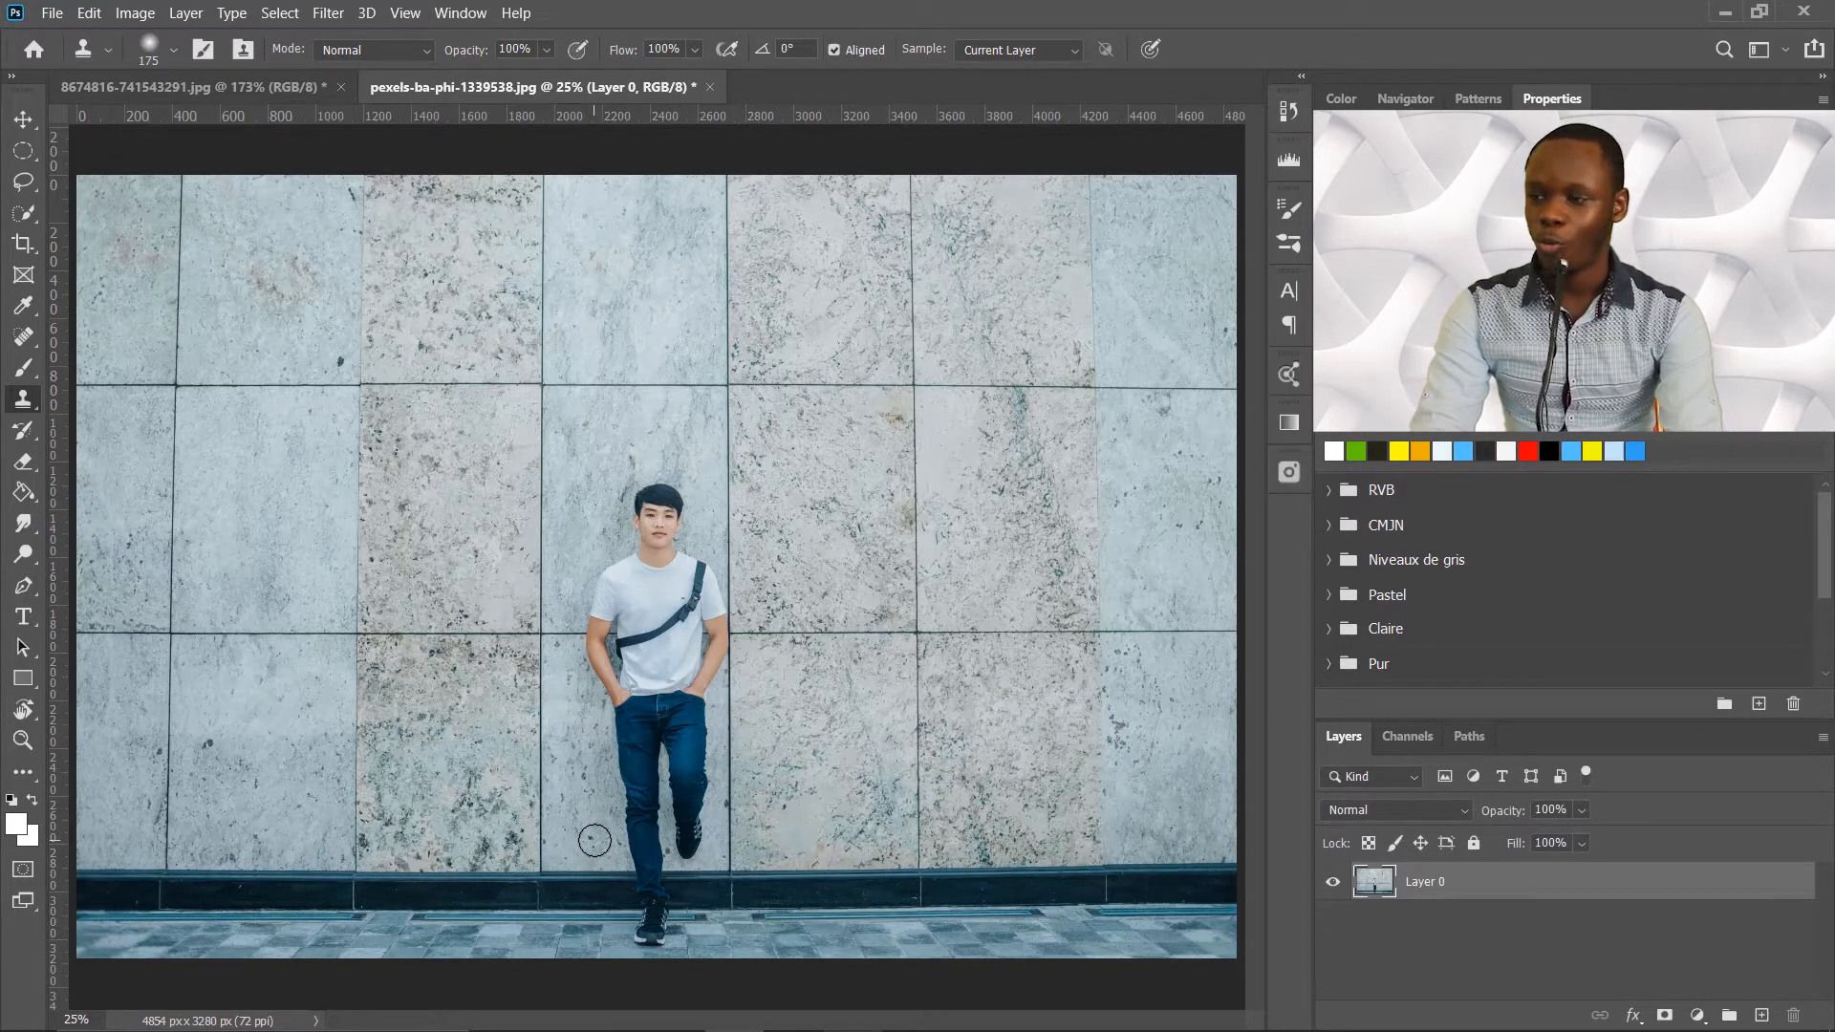
- With the Clone Stamp at brush size 300, sample the clean wall beside the man's head and paint over his head
key("ctrl+plus")
scroll(594, 839, "down", 3)
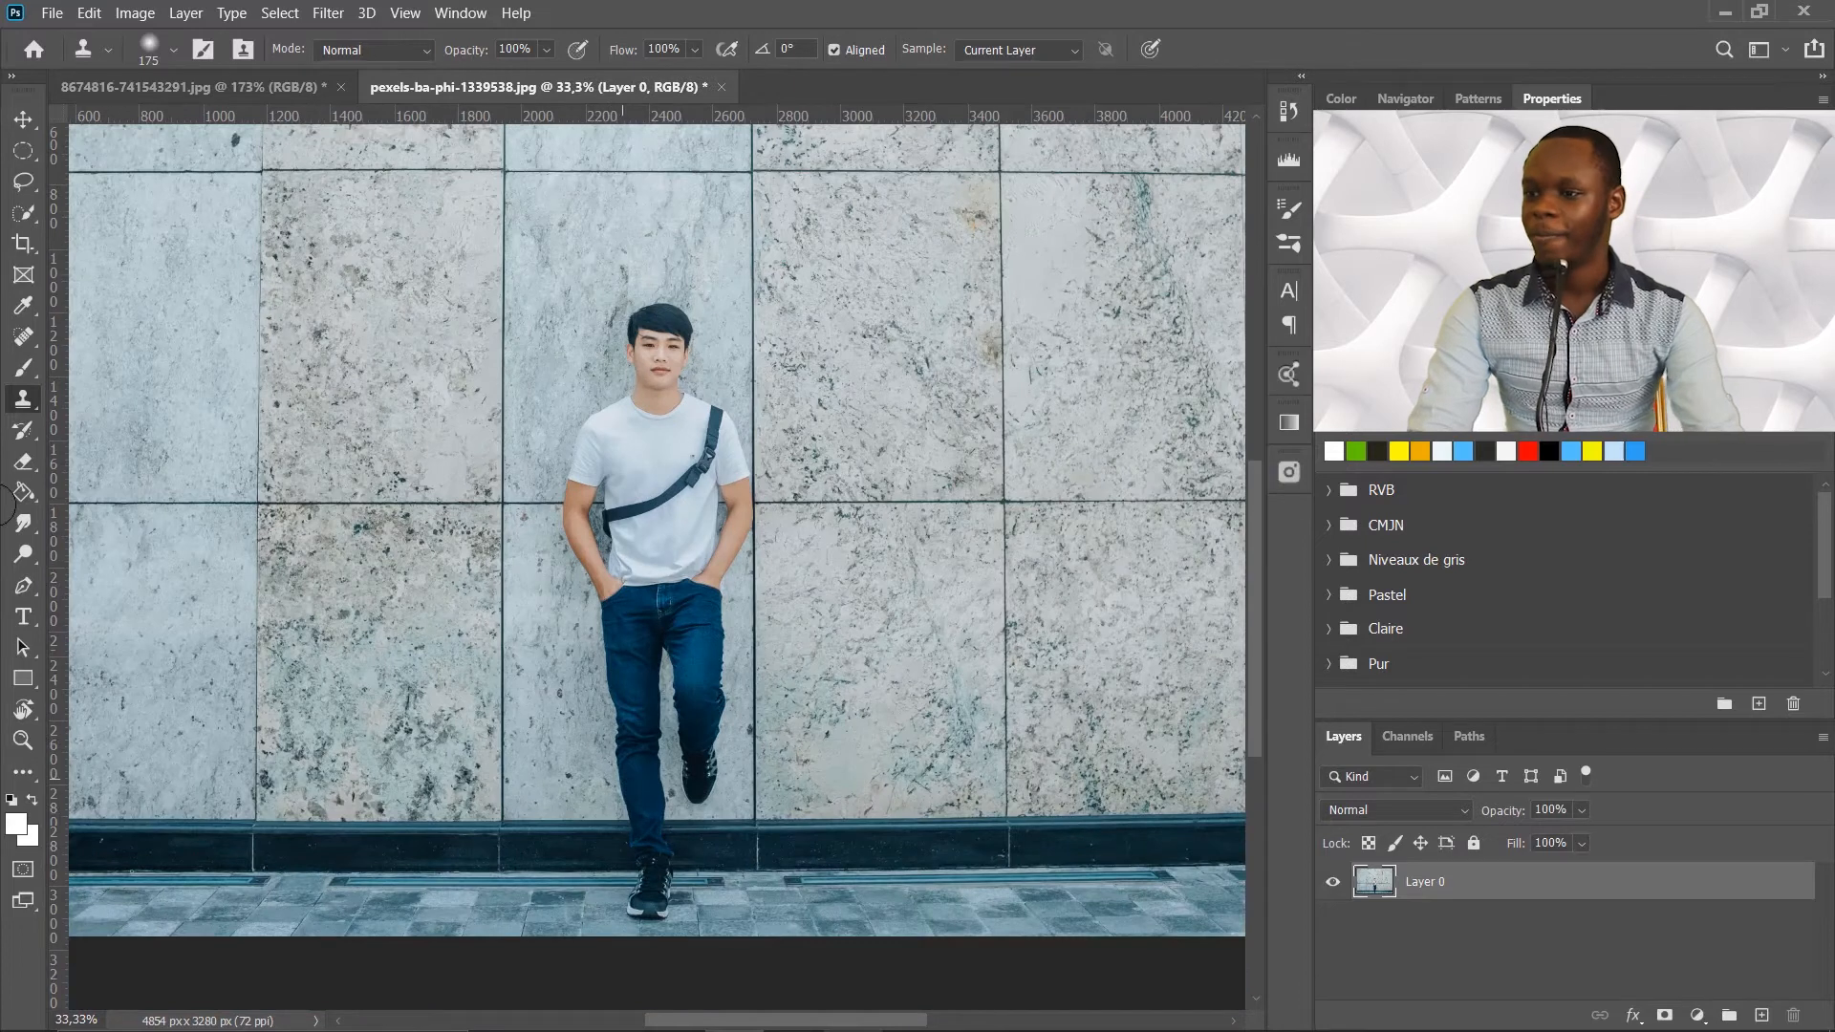
left_click(18, 411)
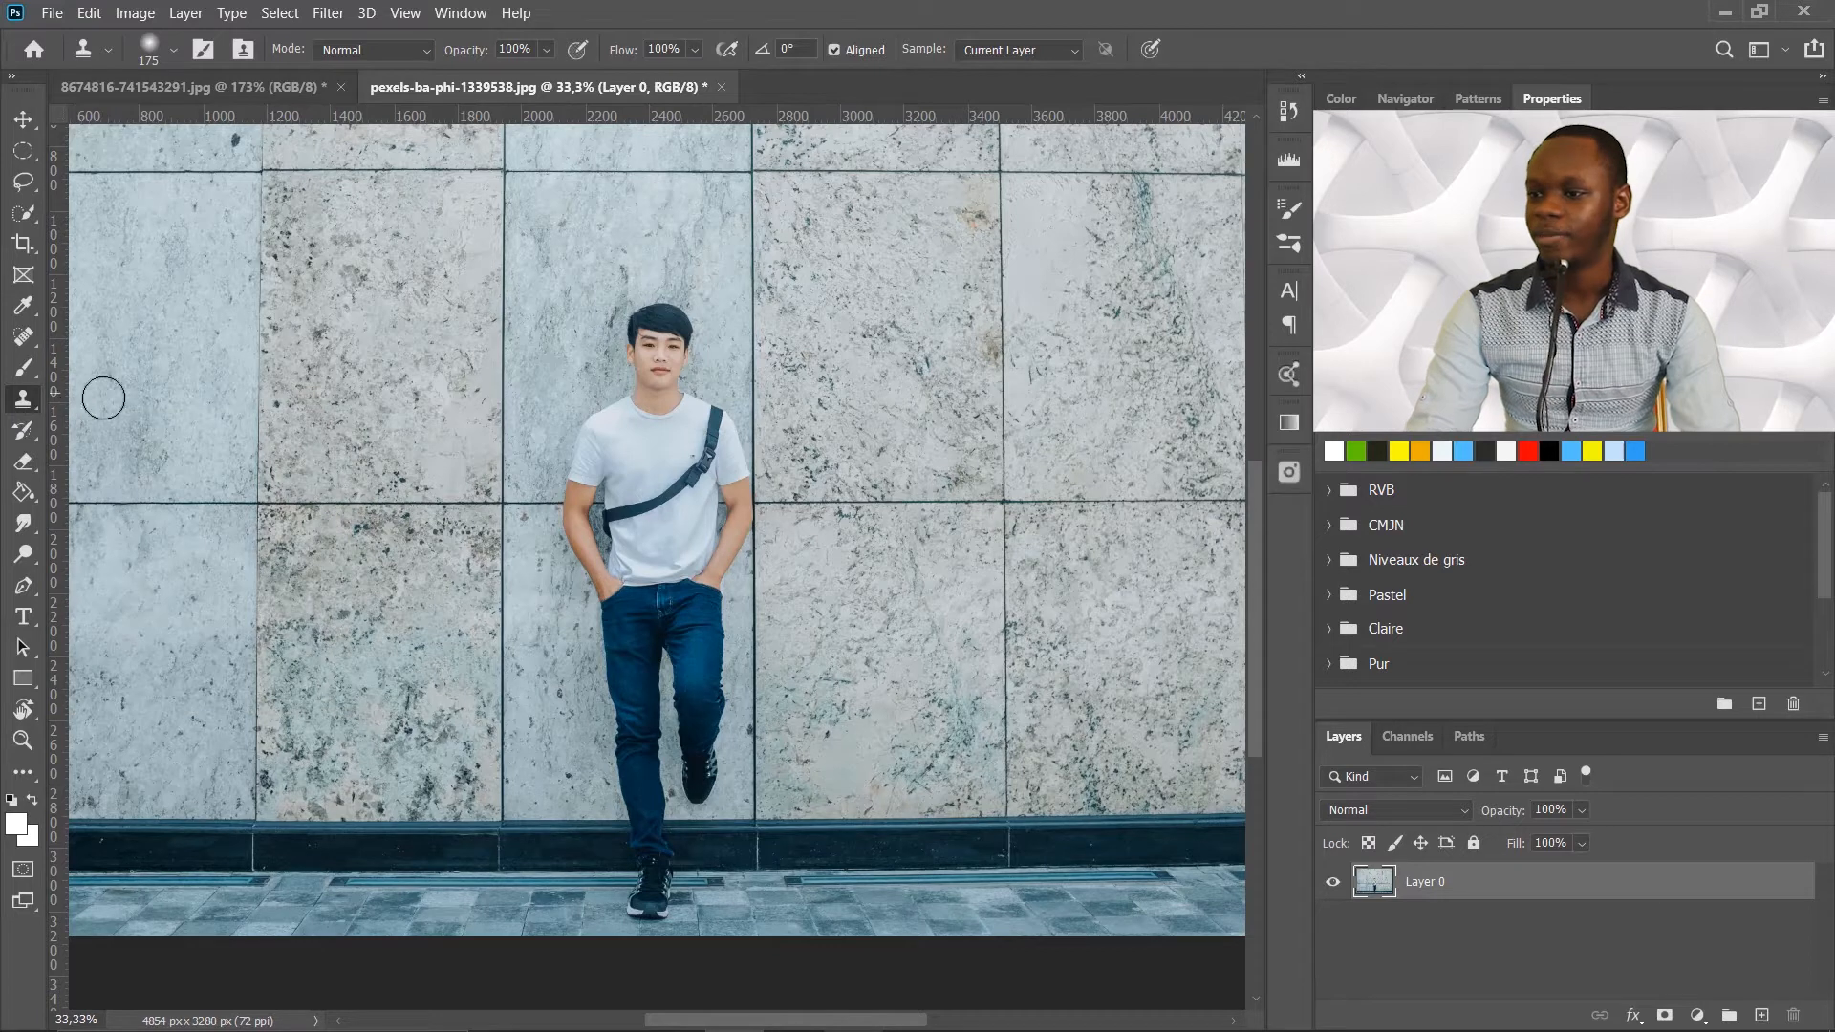
key("bracketright")
key("bracketright")
key("bracketright")
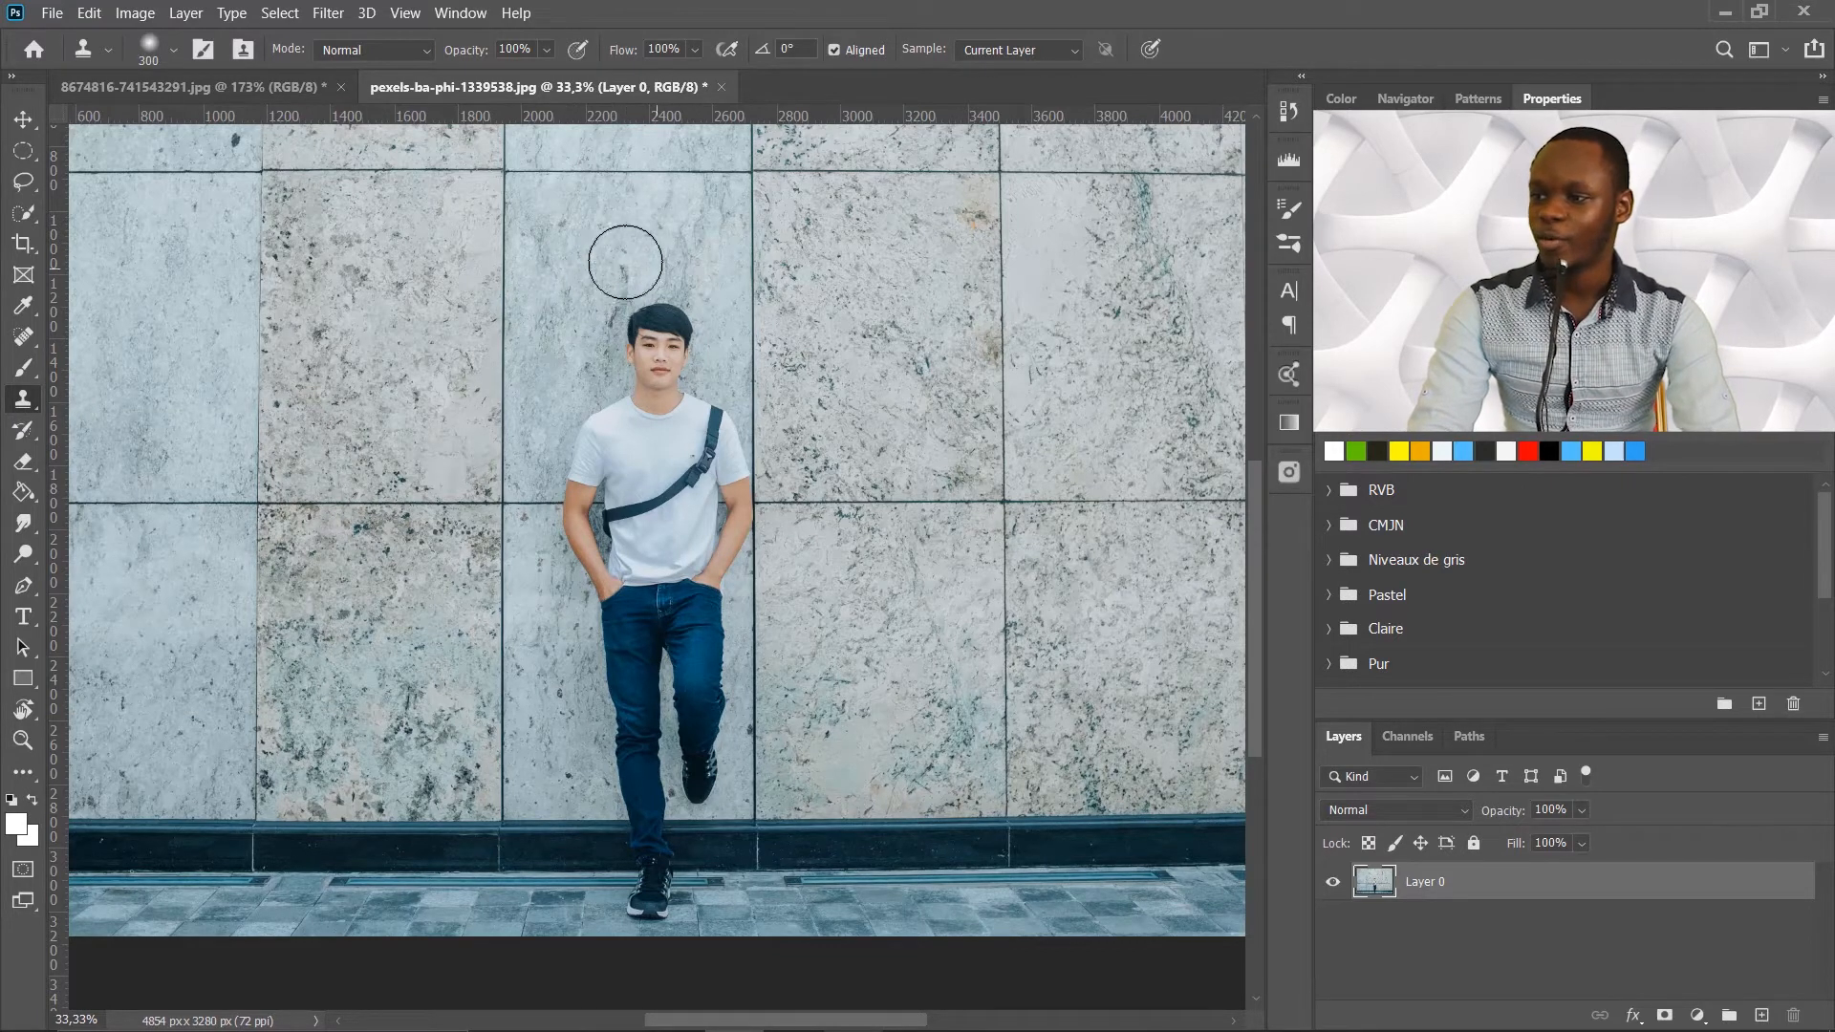
key("alt")
left_click(560, 250, "alt")
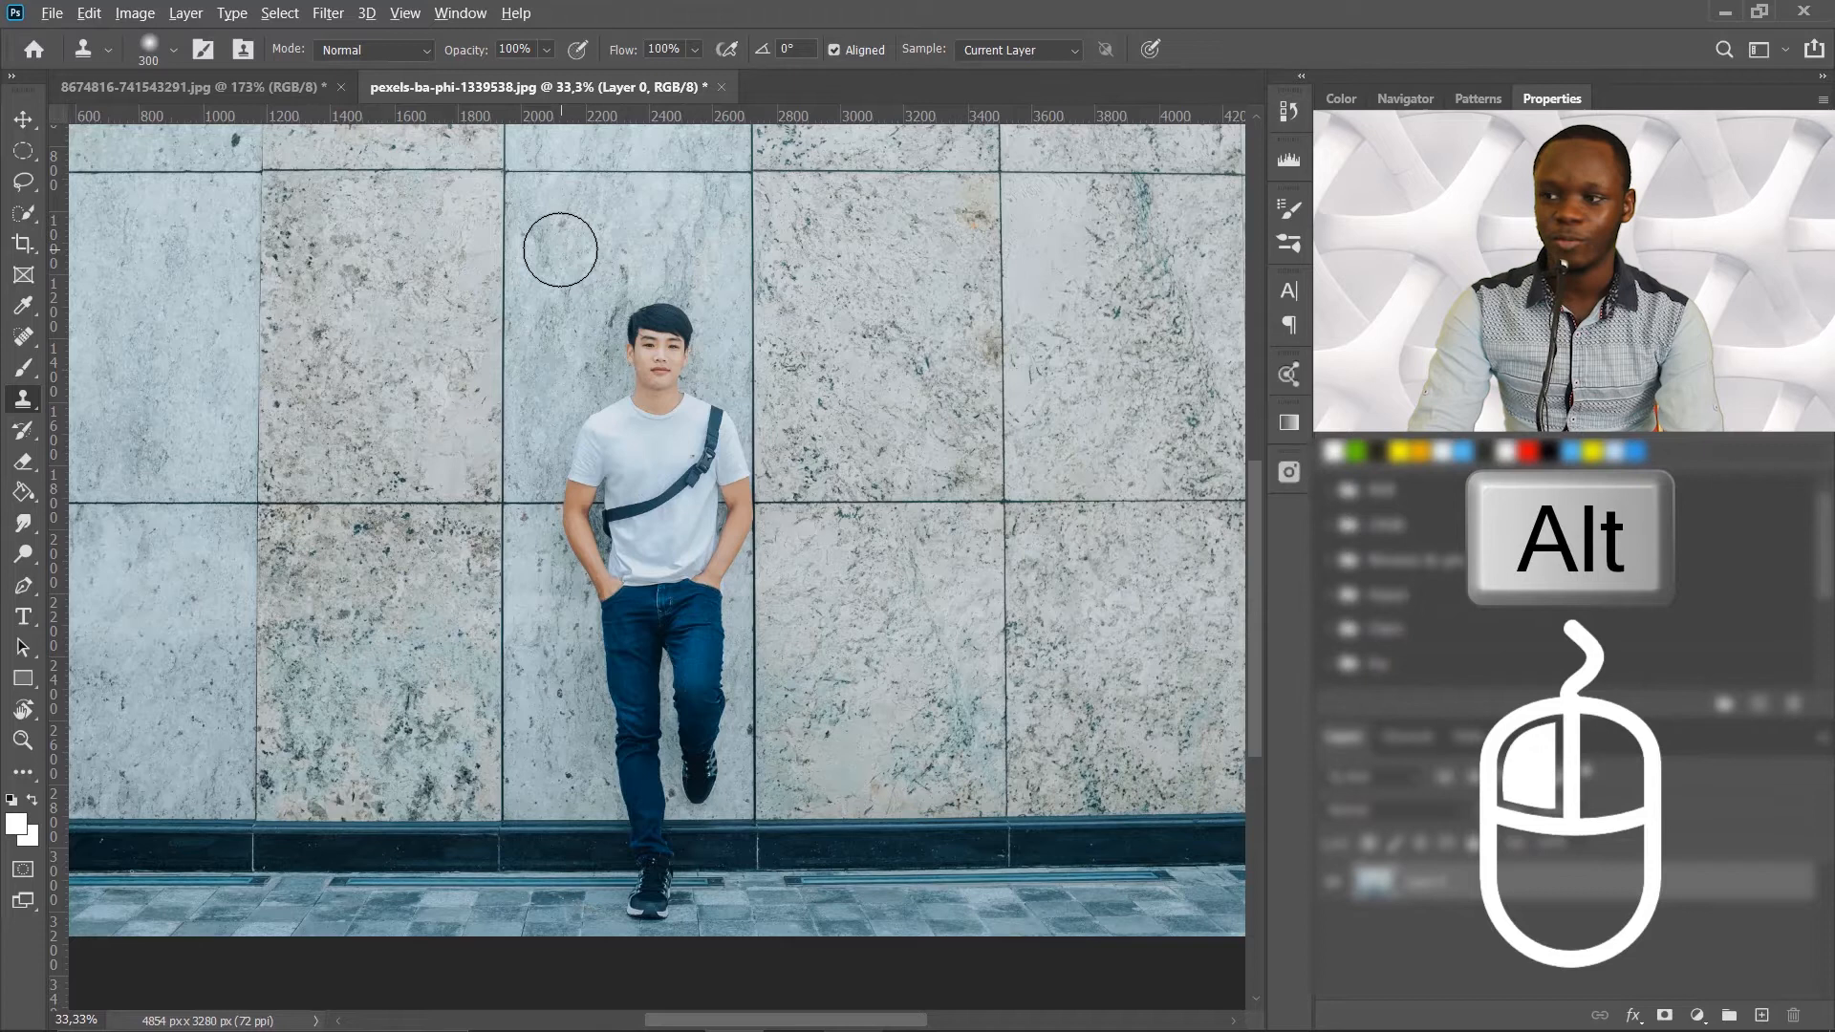
key("alt")
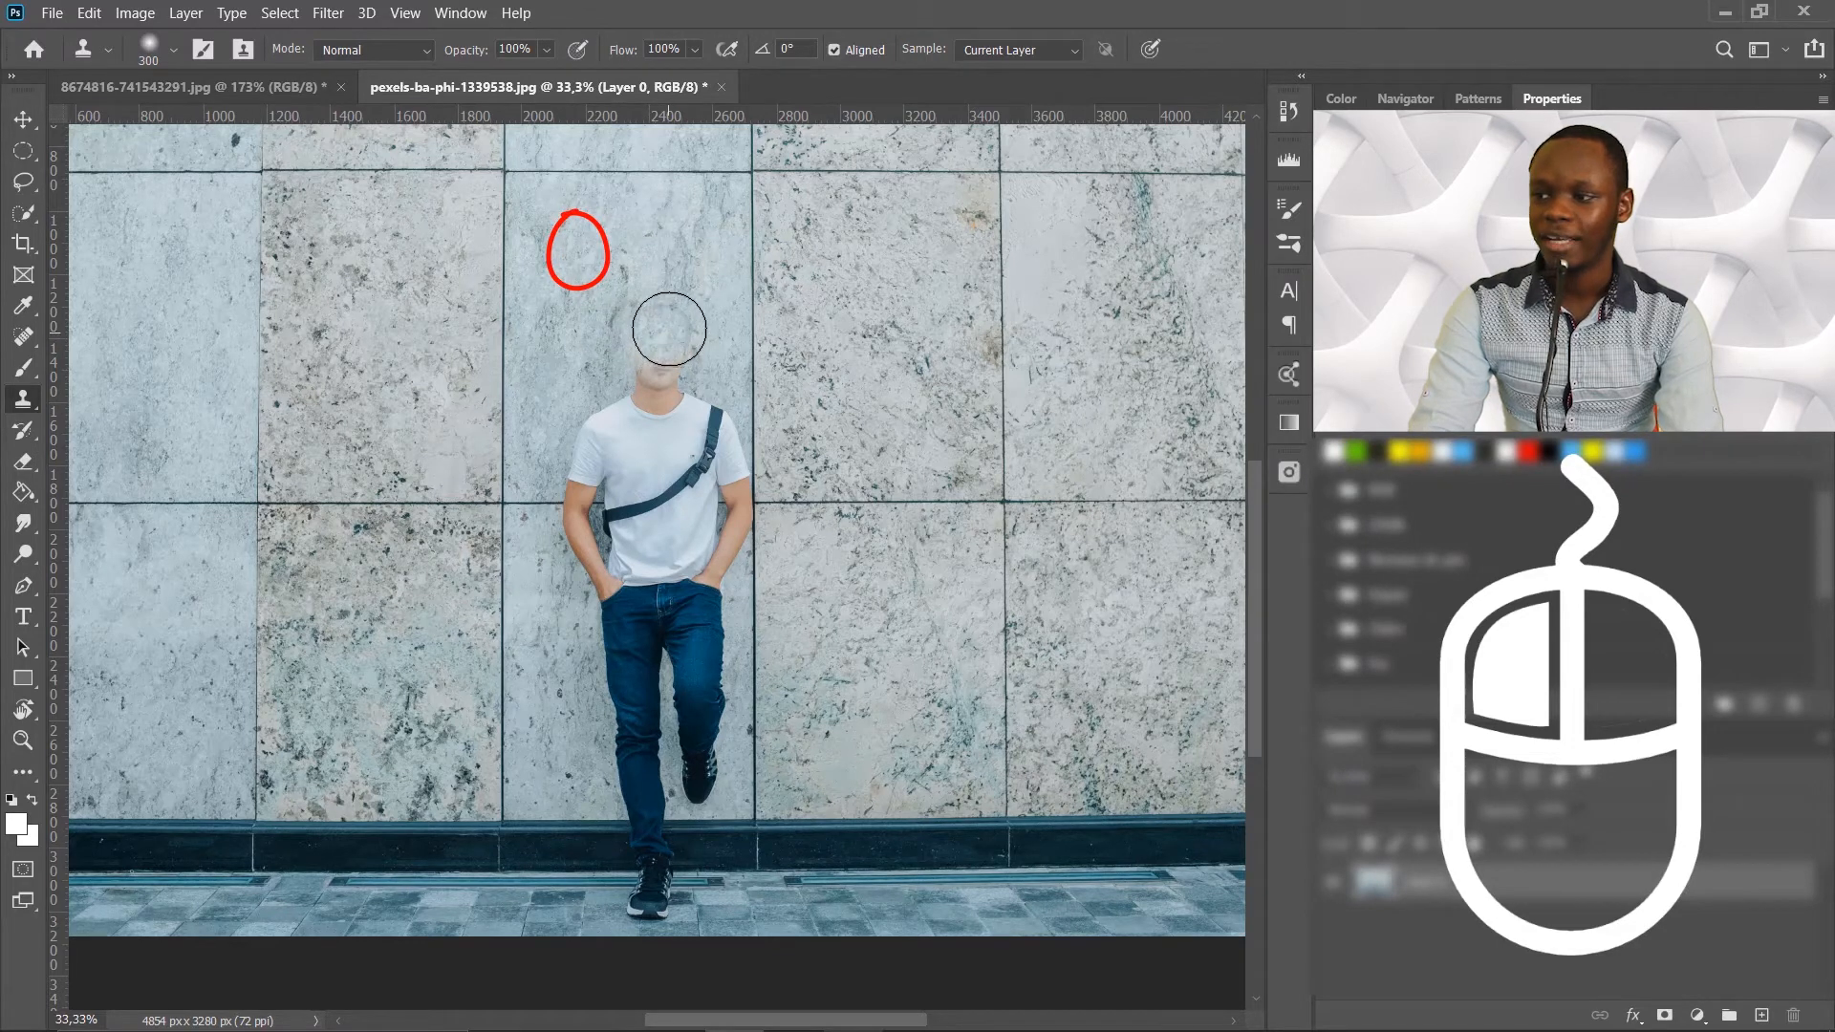
left_click_drag(664, 356, 661, 408)
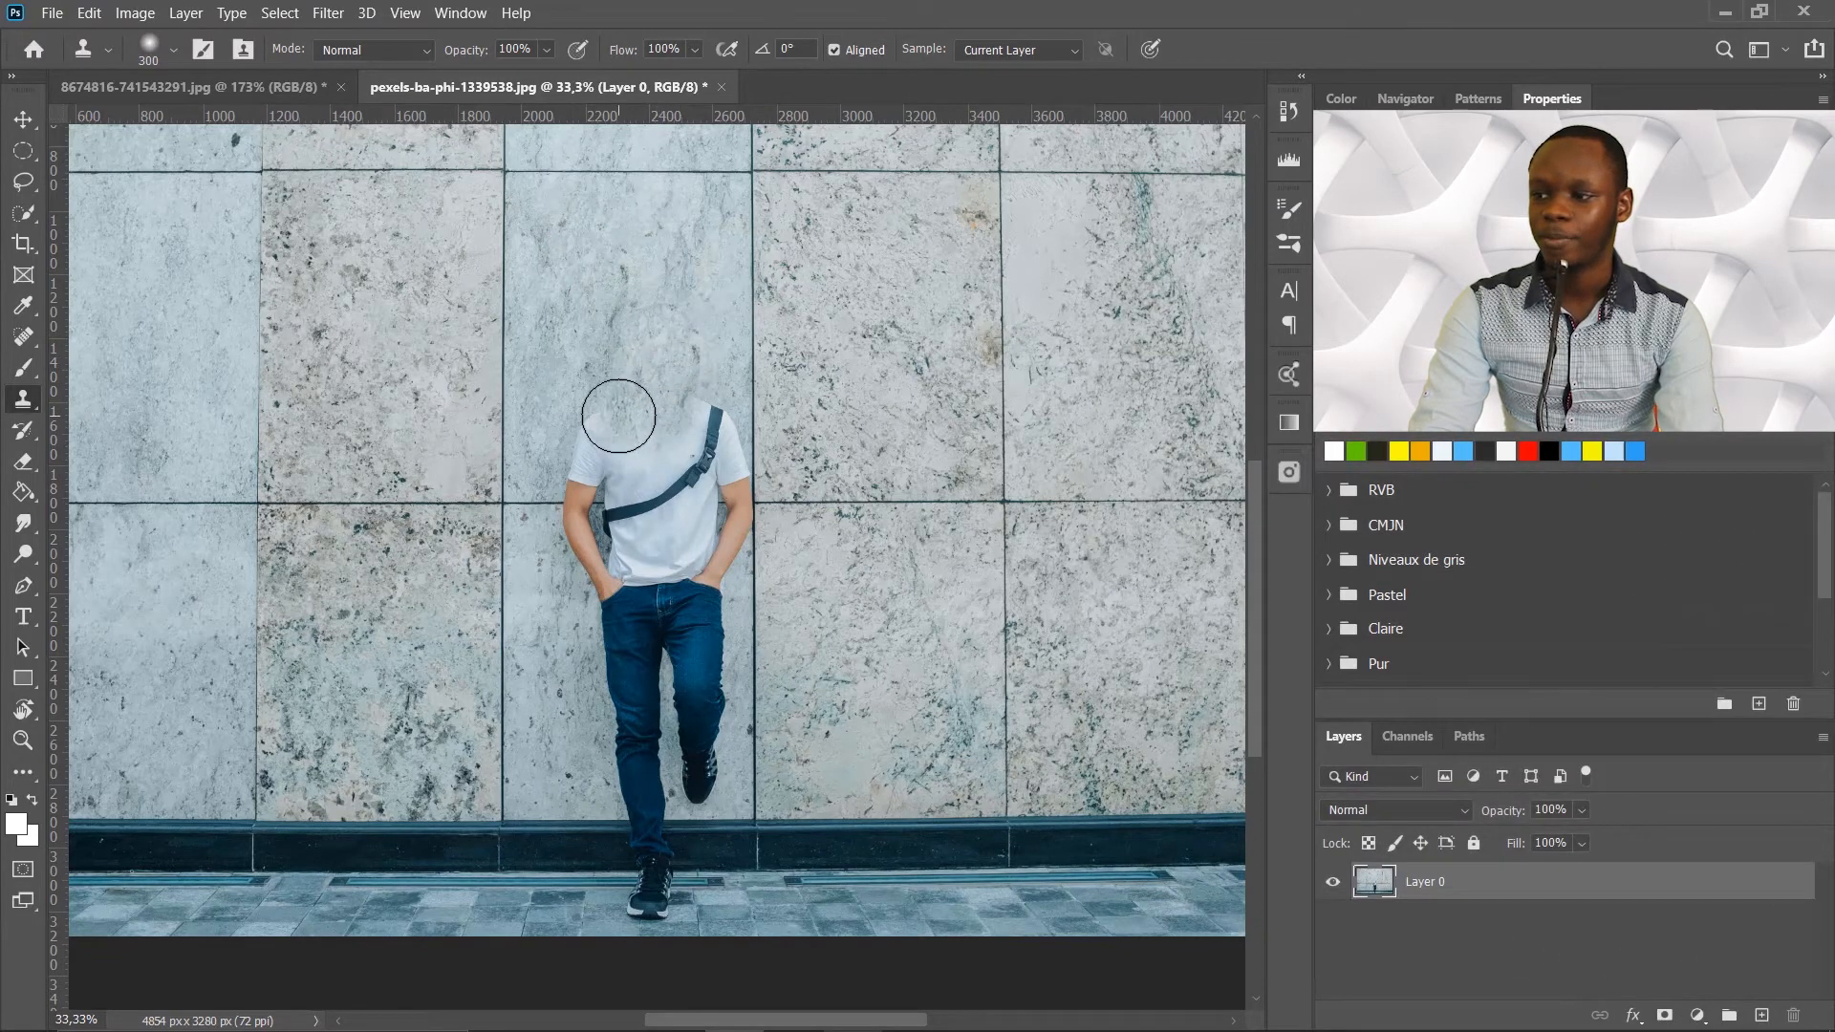
- Clone wall texture sampled above the body over the man's shoulders and upper chest, undoing the misplaced strokes
left_click(618, 353, "alt")
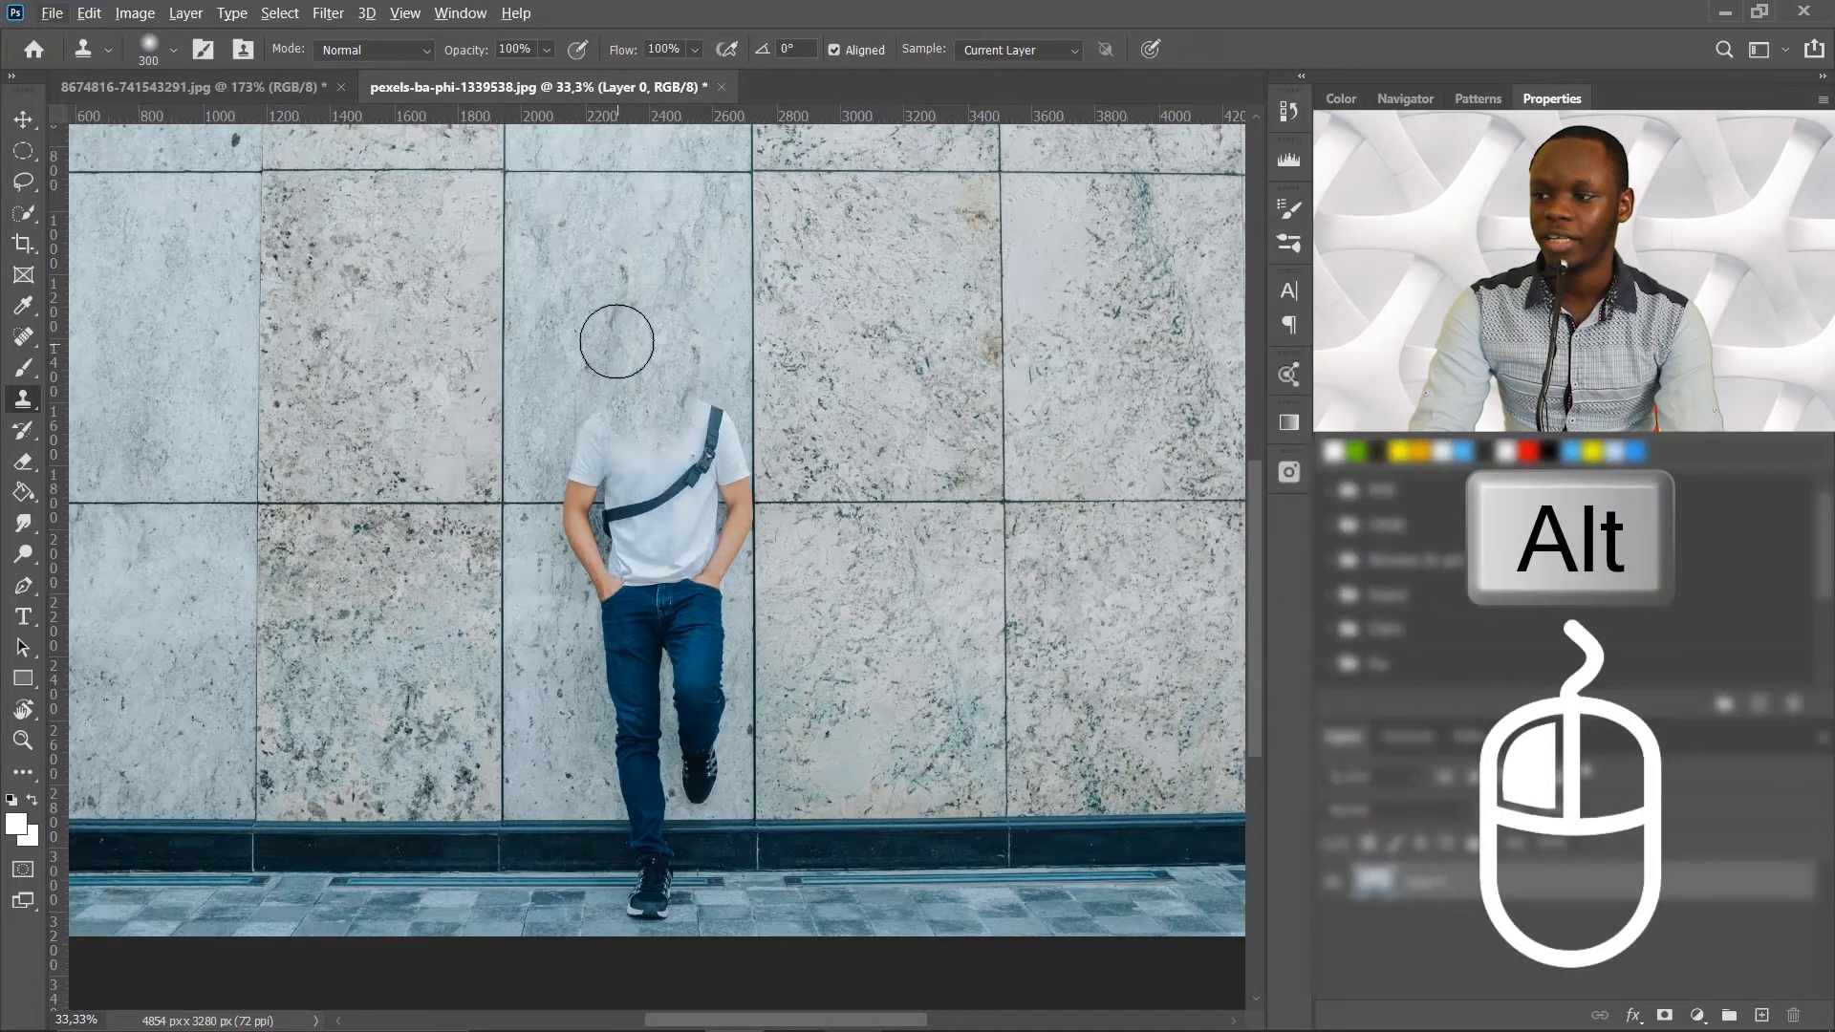
mouse_move(598, 428)
left_mouse_down()
mouse_move(614, 469)
mouse_move(684, 414)
mouse_move(681, 374)
mouse_move(675, 410)
mouse_move(712, 466)
mouse_move(707, 437)
mouse_move(582, 477)
mouse_move(606, 469)
mouse_move(606, 428)
mouse_move(589, 463)
mouse_move(622, 444)
mouse_move(609, 343)
left_mouse_up()
key("ctrl+z")
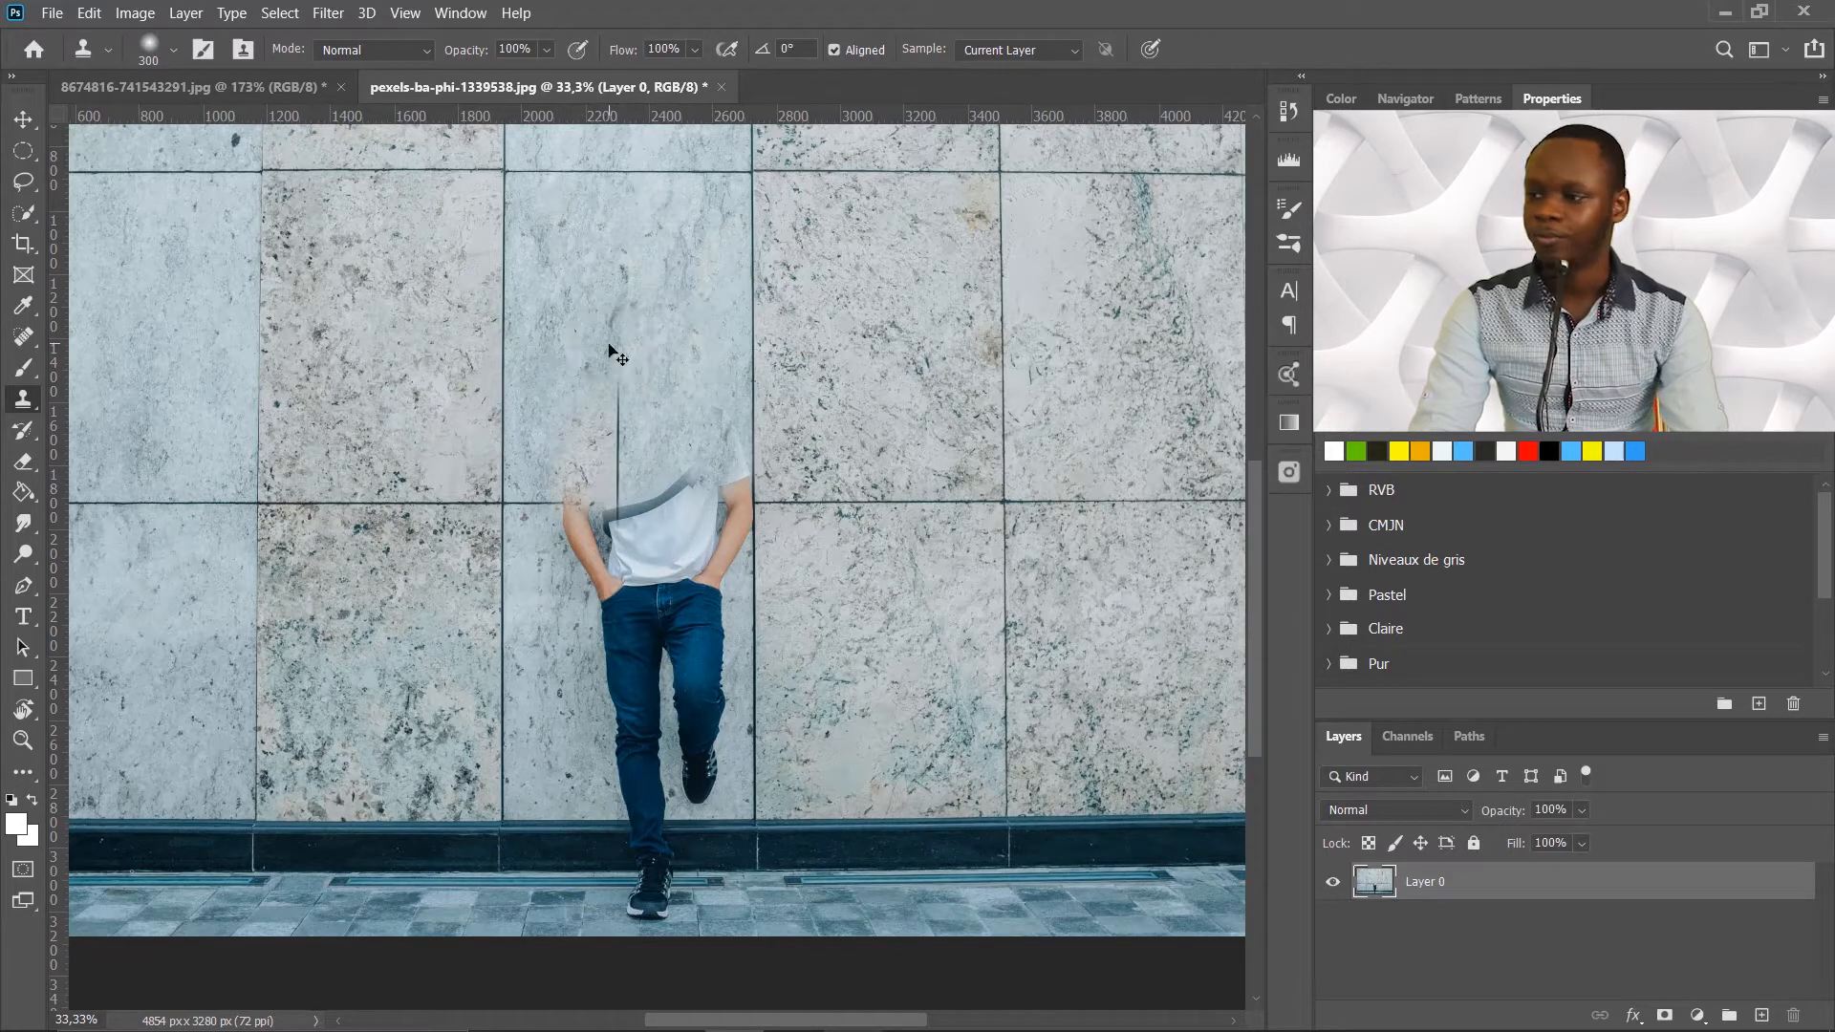
key("ctrl+z")
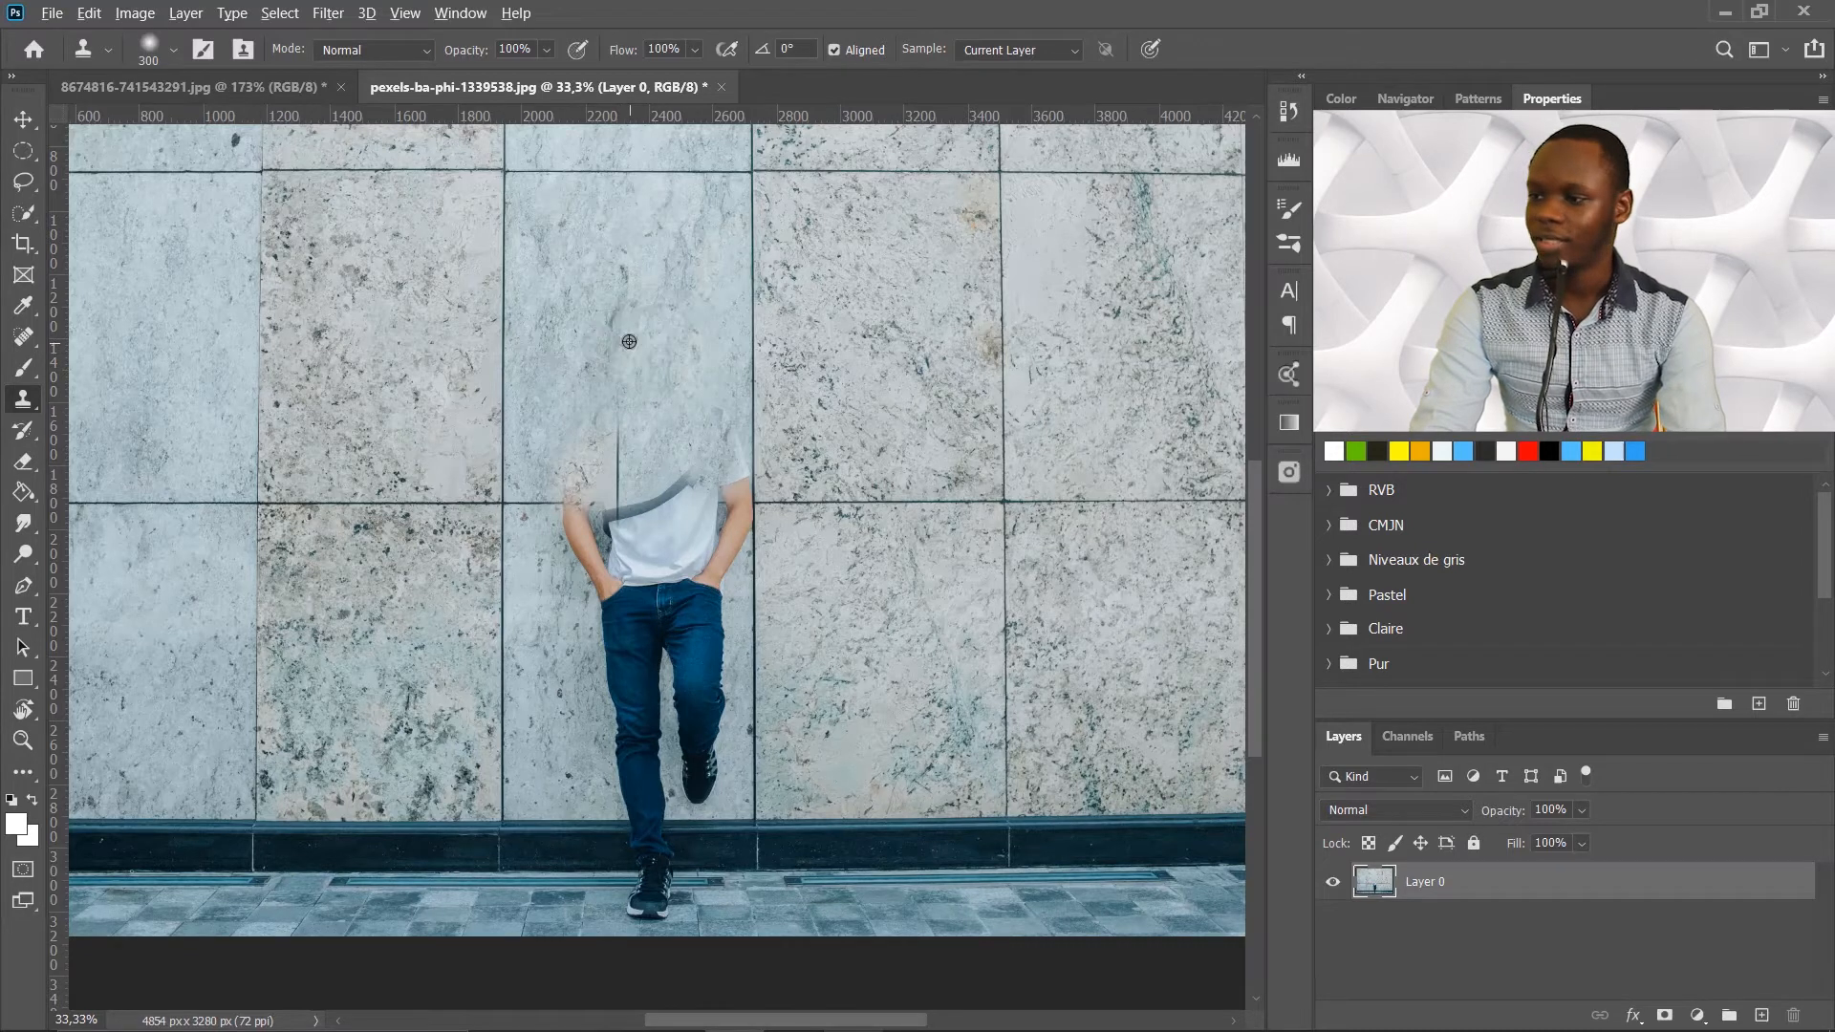
left_click(629, 344, "alt")
mouse_move(585, 472)
left_mouse_down()
mouse_move(642, 499)
mouse_move(699, 482)
mouse_move(700, 432)
mouse_move(718, 478)
left_mouse_up()
left_click(667, 410, "alt")
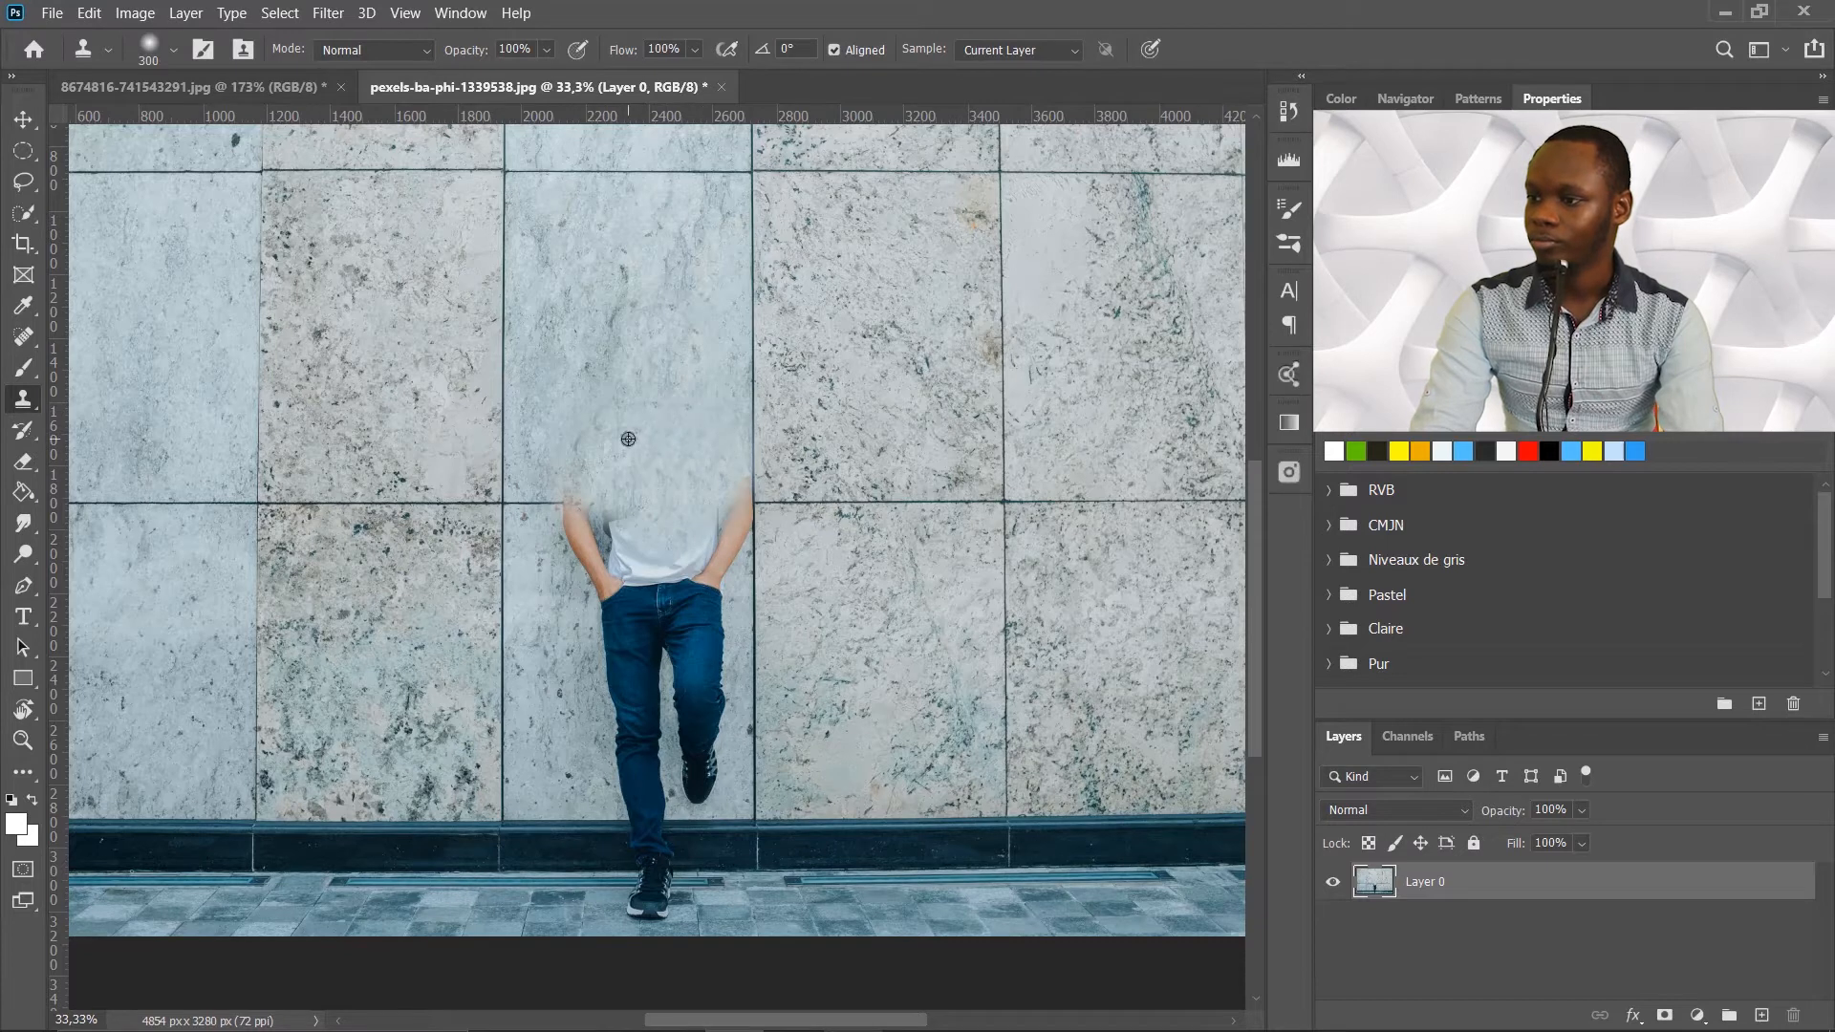
- Clone clean wall texture from the panel above over the man's arms, lower torso and legs down to the baseboard
left_click(605, 315, "alt")
mouse_move(588, 485)
left_mouse_down()
mouse_move(599, 578)
mouse_move(614, 602)
mouse_move(624, 562)
mouse_move(668, 612)
mouse_move(699, 589)
mouse_move(718, 500)
mouse_move(649, 762)
left_mouse_up()
left_click(593, 398, "alt")
mouse_move(673, 668)
left_mouse_down()
mouse_move(672, 541)
mouse_move(709, 739)
mouse_move(646, 781)
mouse_move(581, 664)
mouse_move(603, 752)
mouse_move(679, 766)
left_mouse_up()
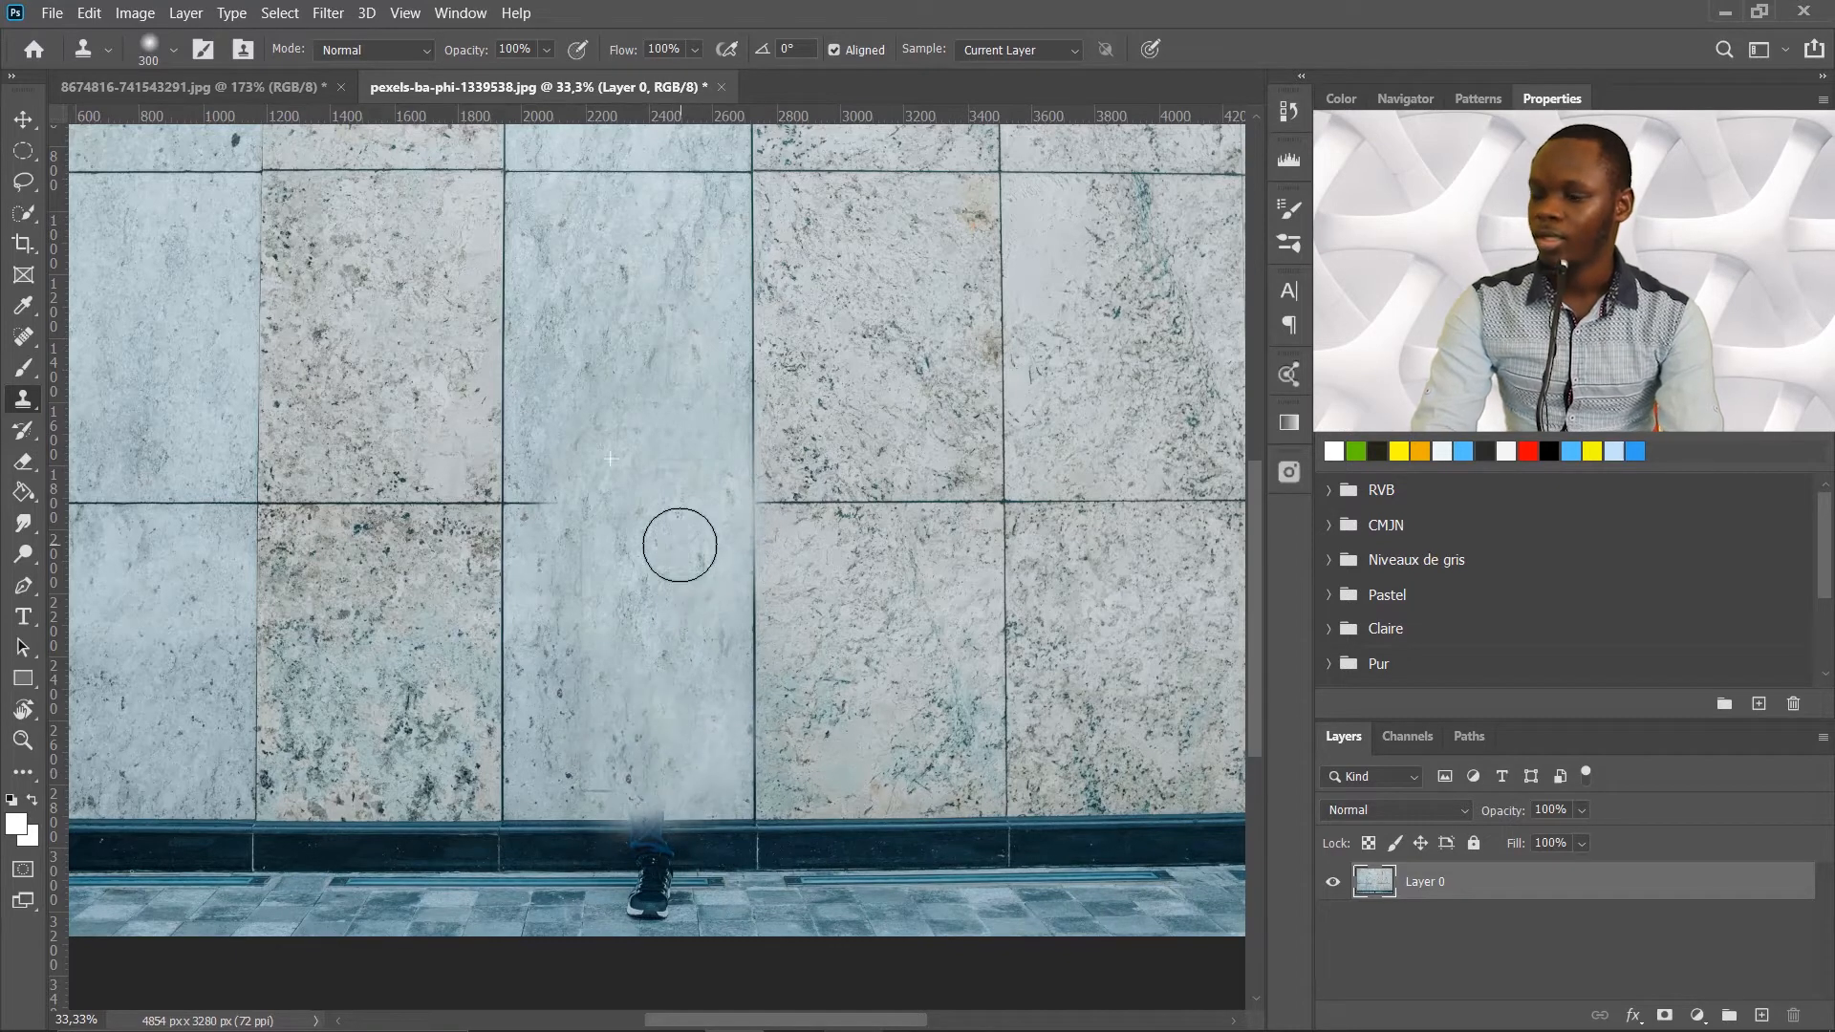
- Reduce the brush size to 100 and rebuild the horizontal panel joint across the retouched column by cloning the existing line
left_click(574, 507, "alt")
mouse_move(574, 507)
left_mouse_down()
mouse_move(526, 531)
mouse_move(477, 512)
mouse_move(646, 509)
mouse_move(548, 511)
left_mouse_up()
key("bracketleft")
key("bracketleft")
key("bracketleft")
key("bracketleft")
key("bracketleft")
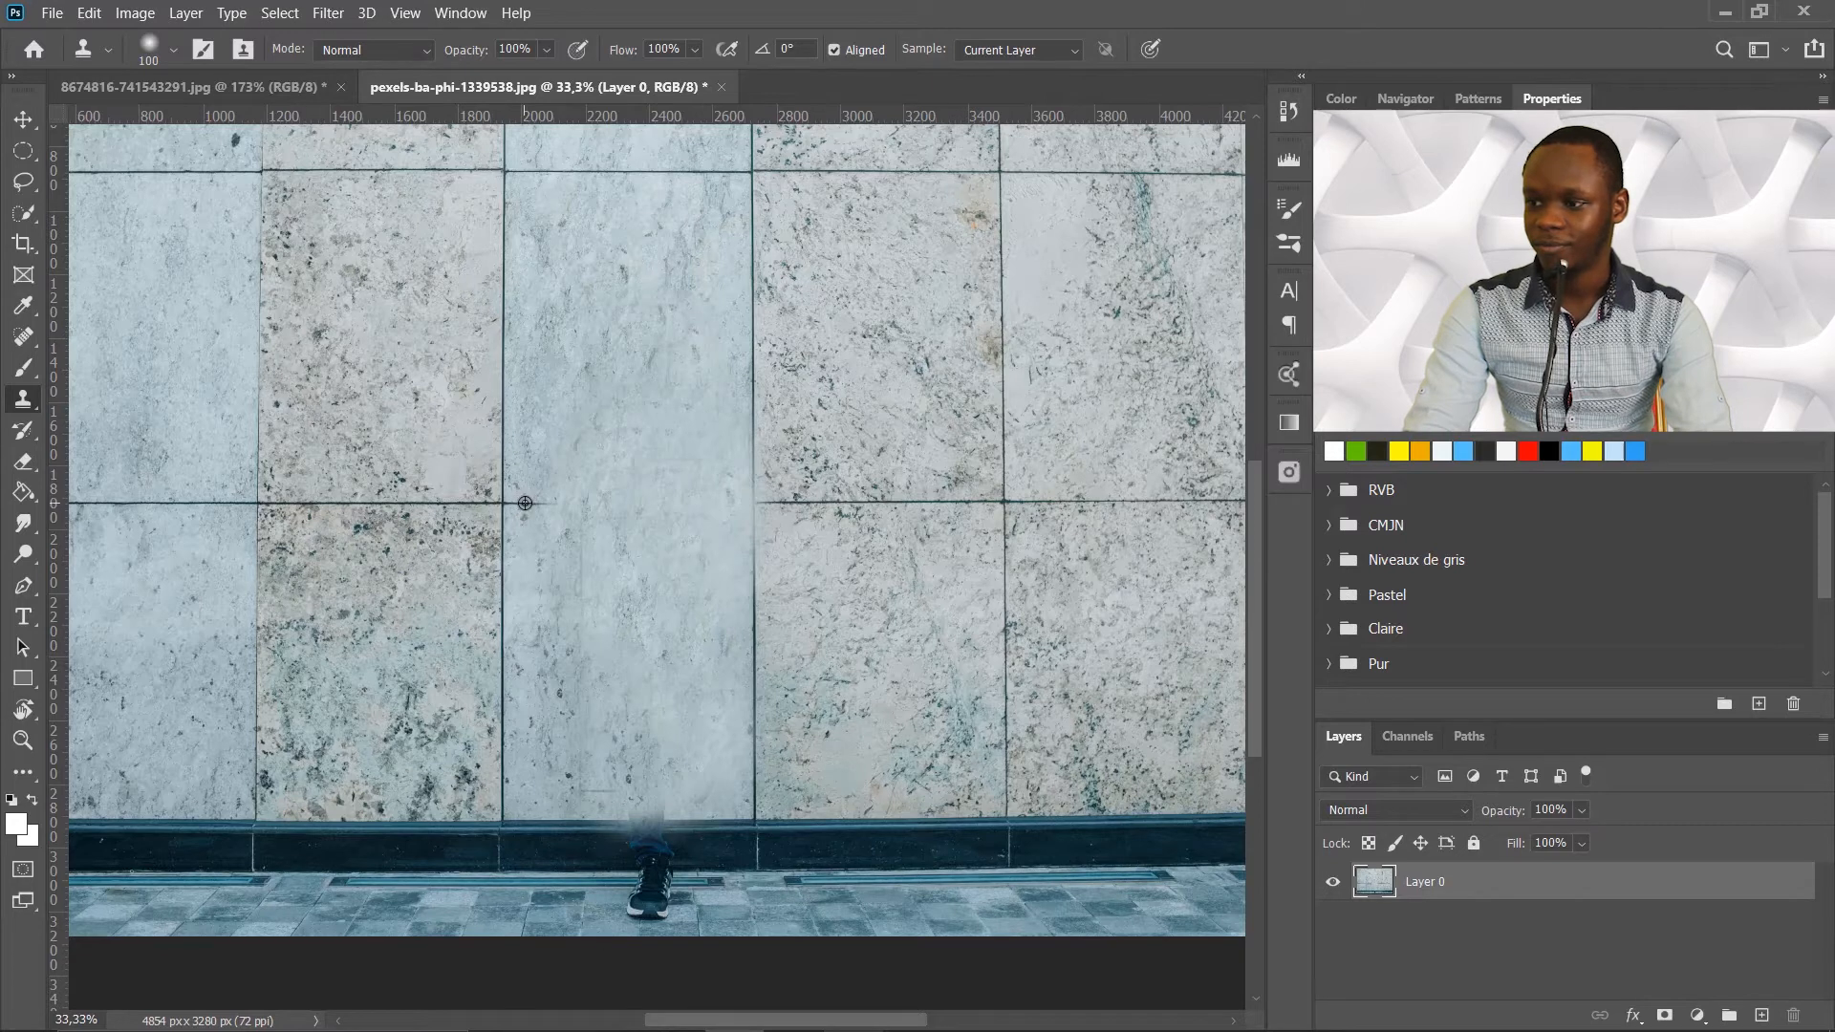
mouse_move(565, 505)
left_mouse_down()
mouse_move(635, 504)
mouse_move(527, 504)
mouse_move(754, 507)
left_mouse_up()
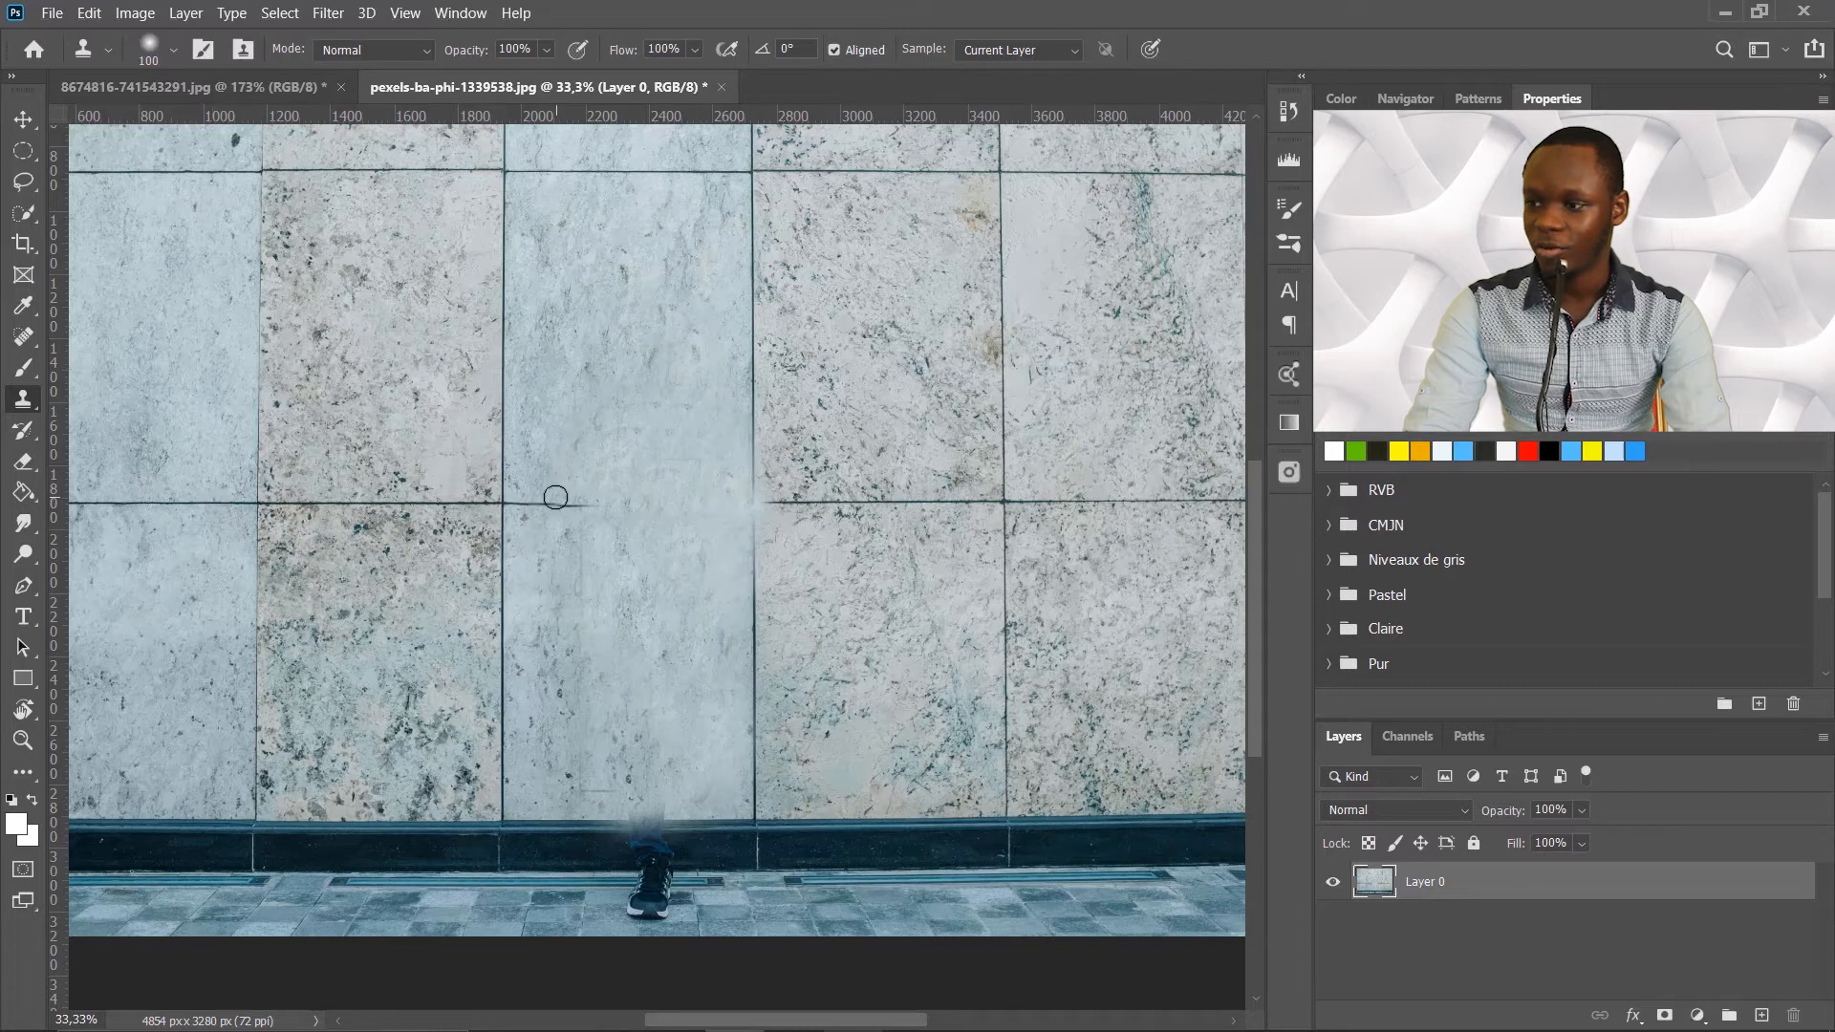
left_click_drag(552, 505, 682, 506)
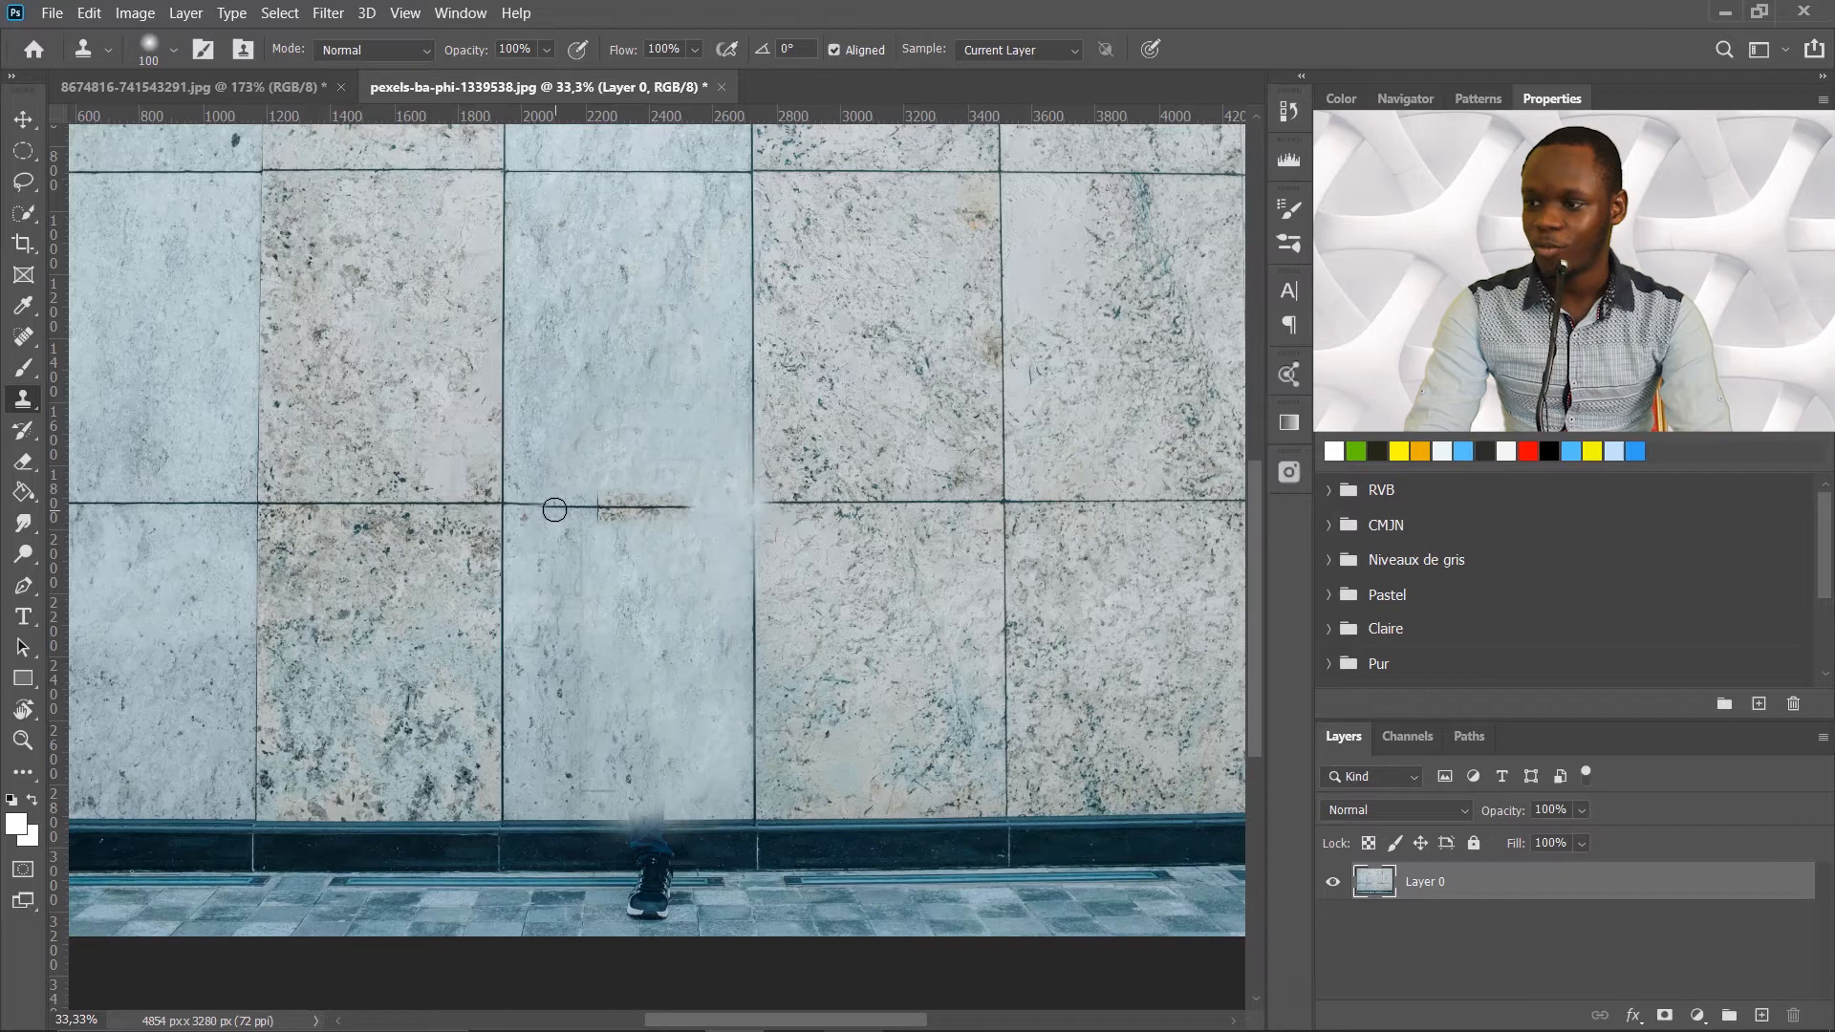
key("ctrl+z")
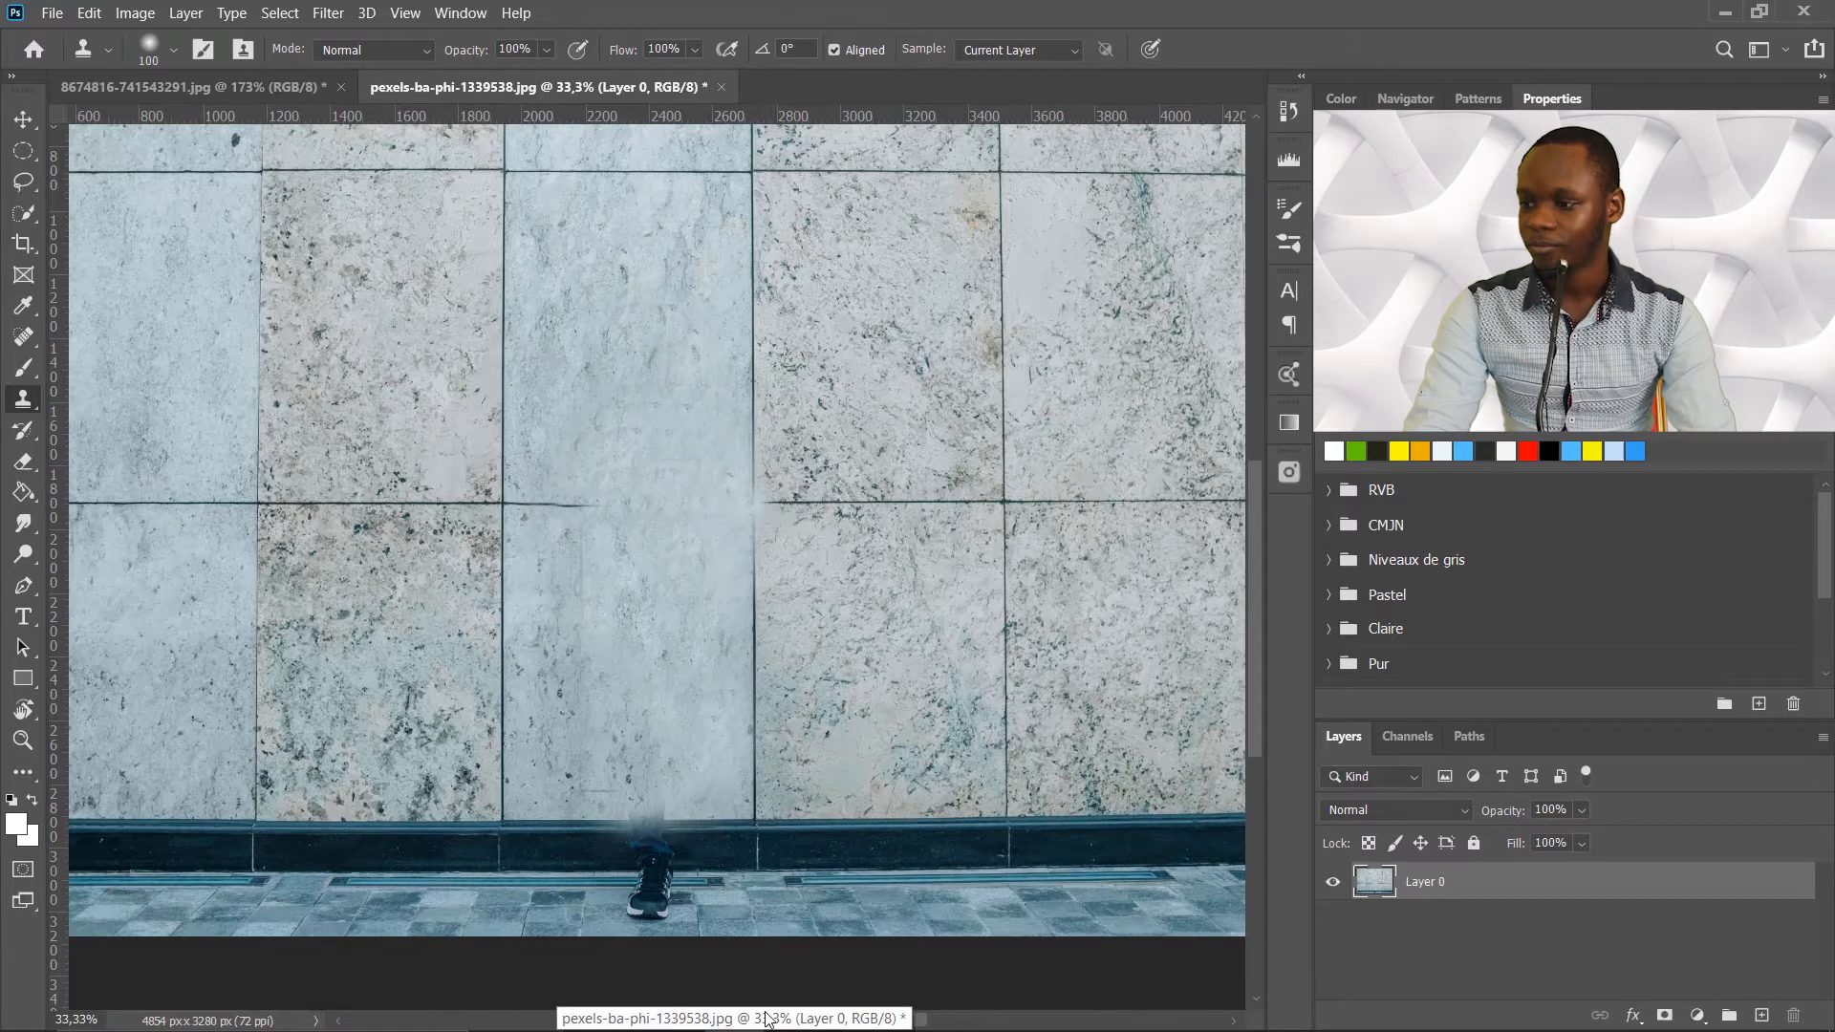
scroll(477, 669, "left", 3)
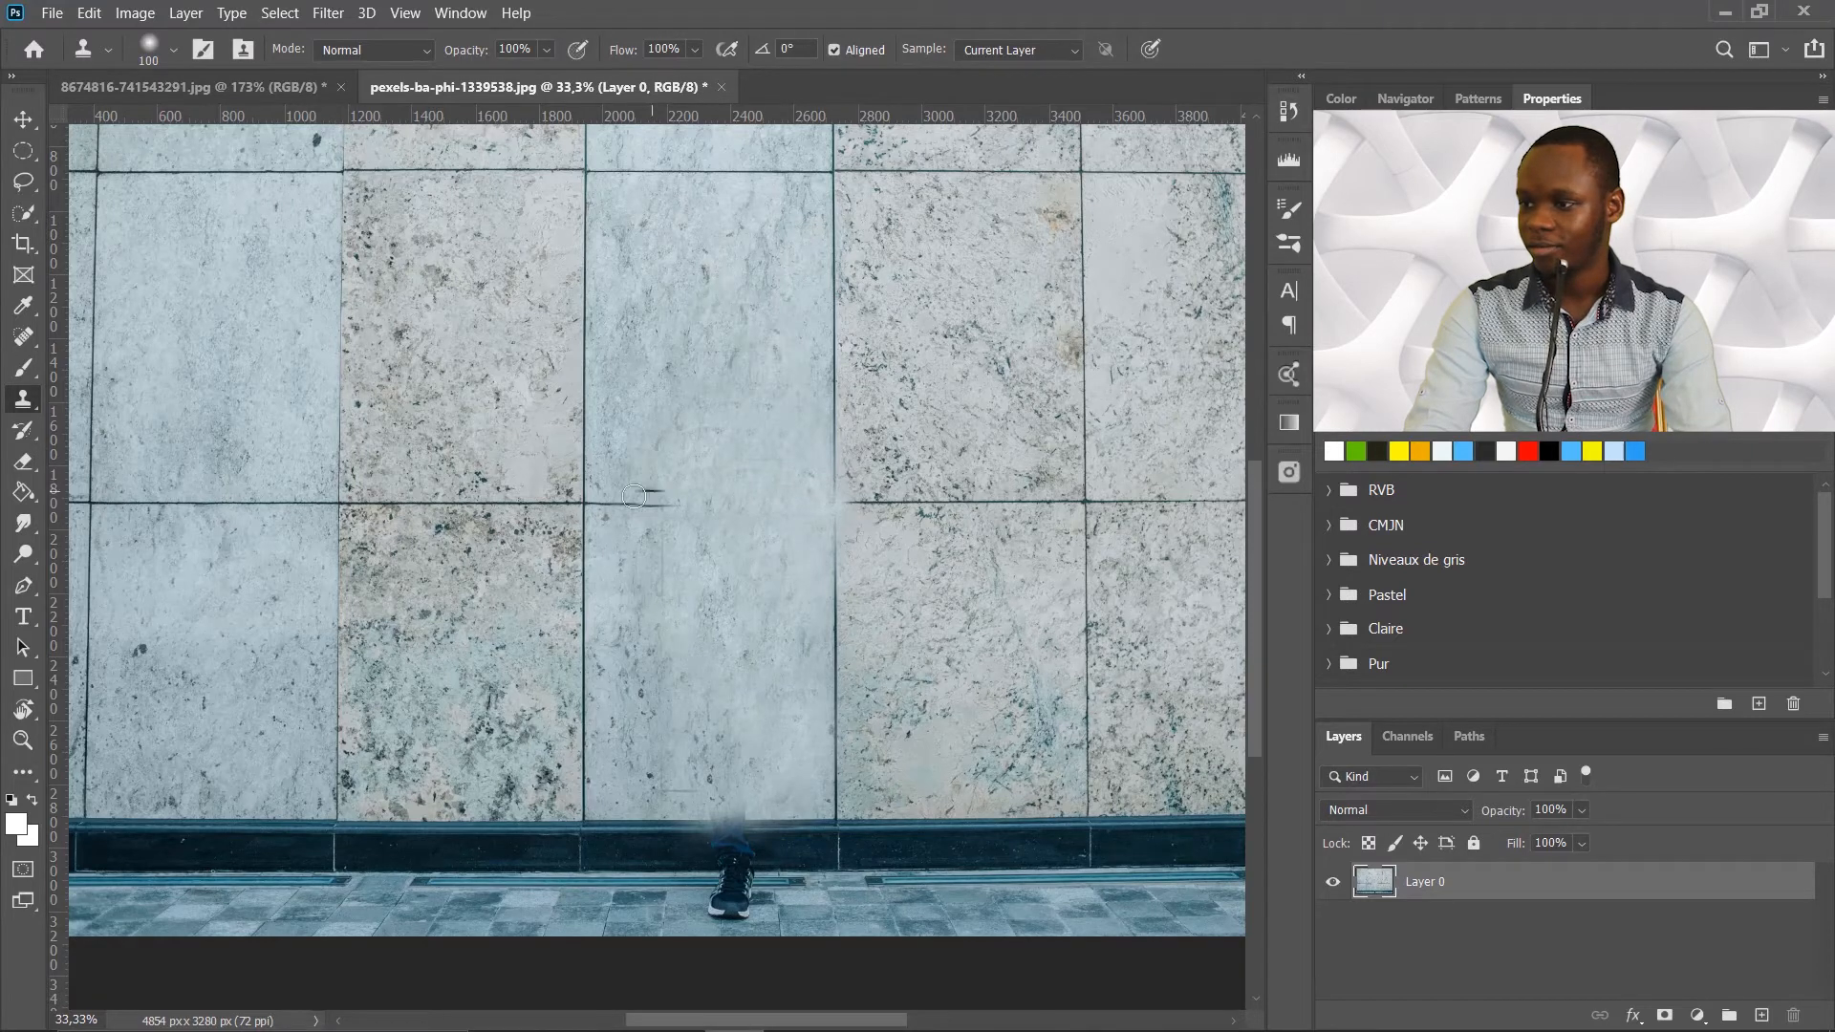
left_click_drag(610, 503, 819, 508)
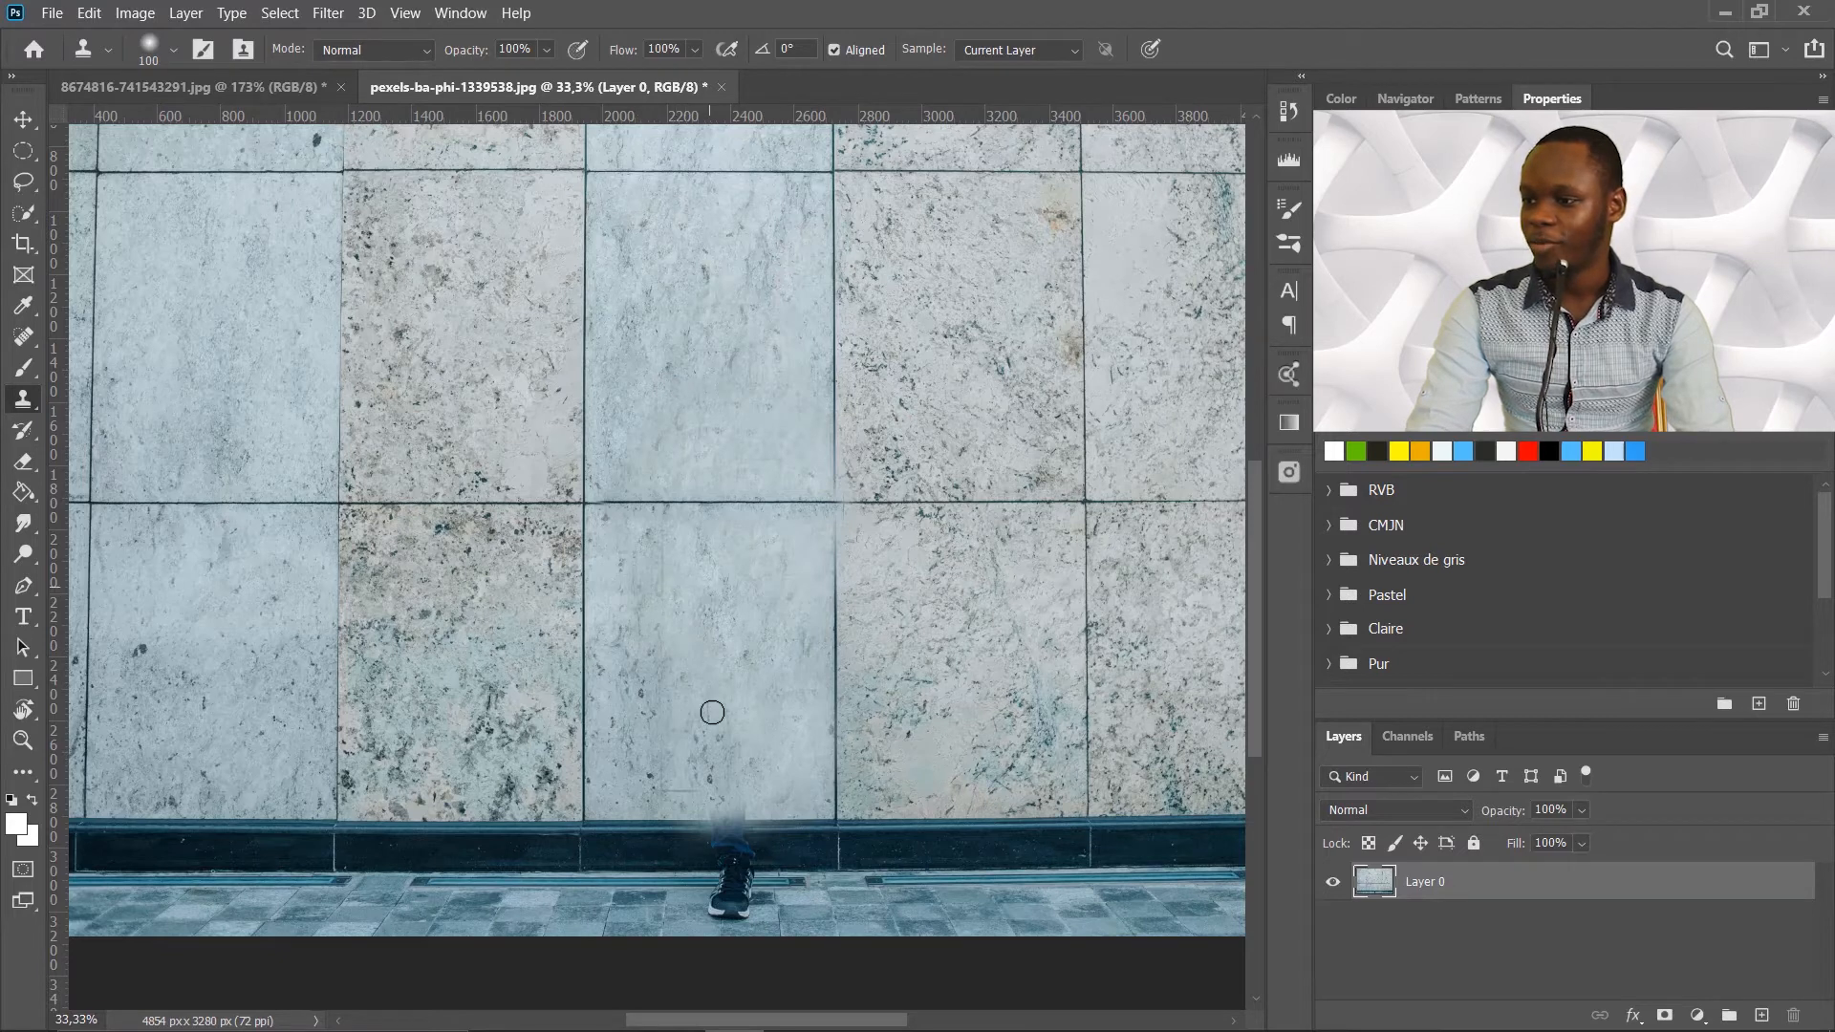
- Set the brush size to 125 and clone the wall's lower edge and the dark baseboard over the remaining ankle
scroll(712, 712, "down", 2)
scroll(746, 766, "down", 2)
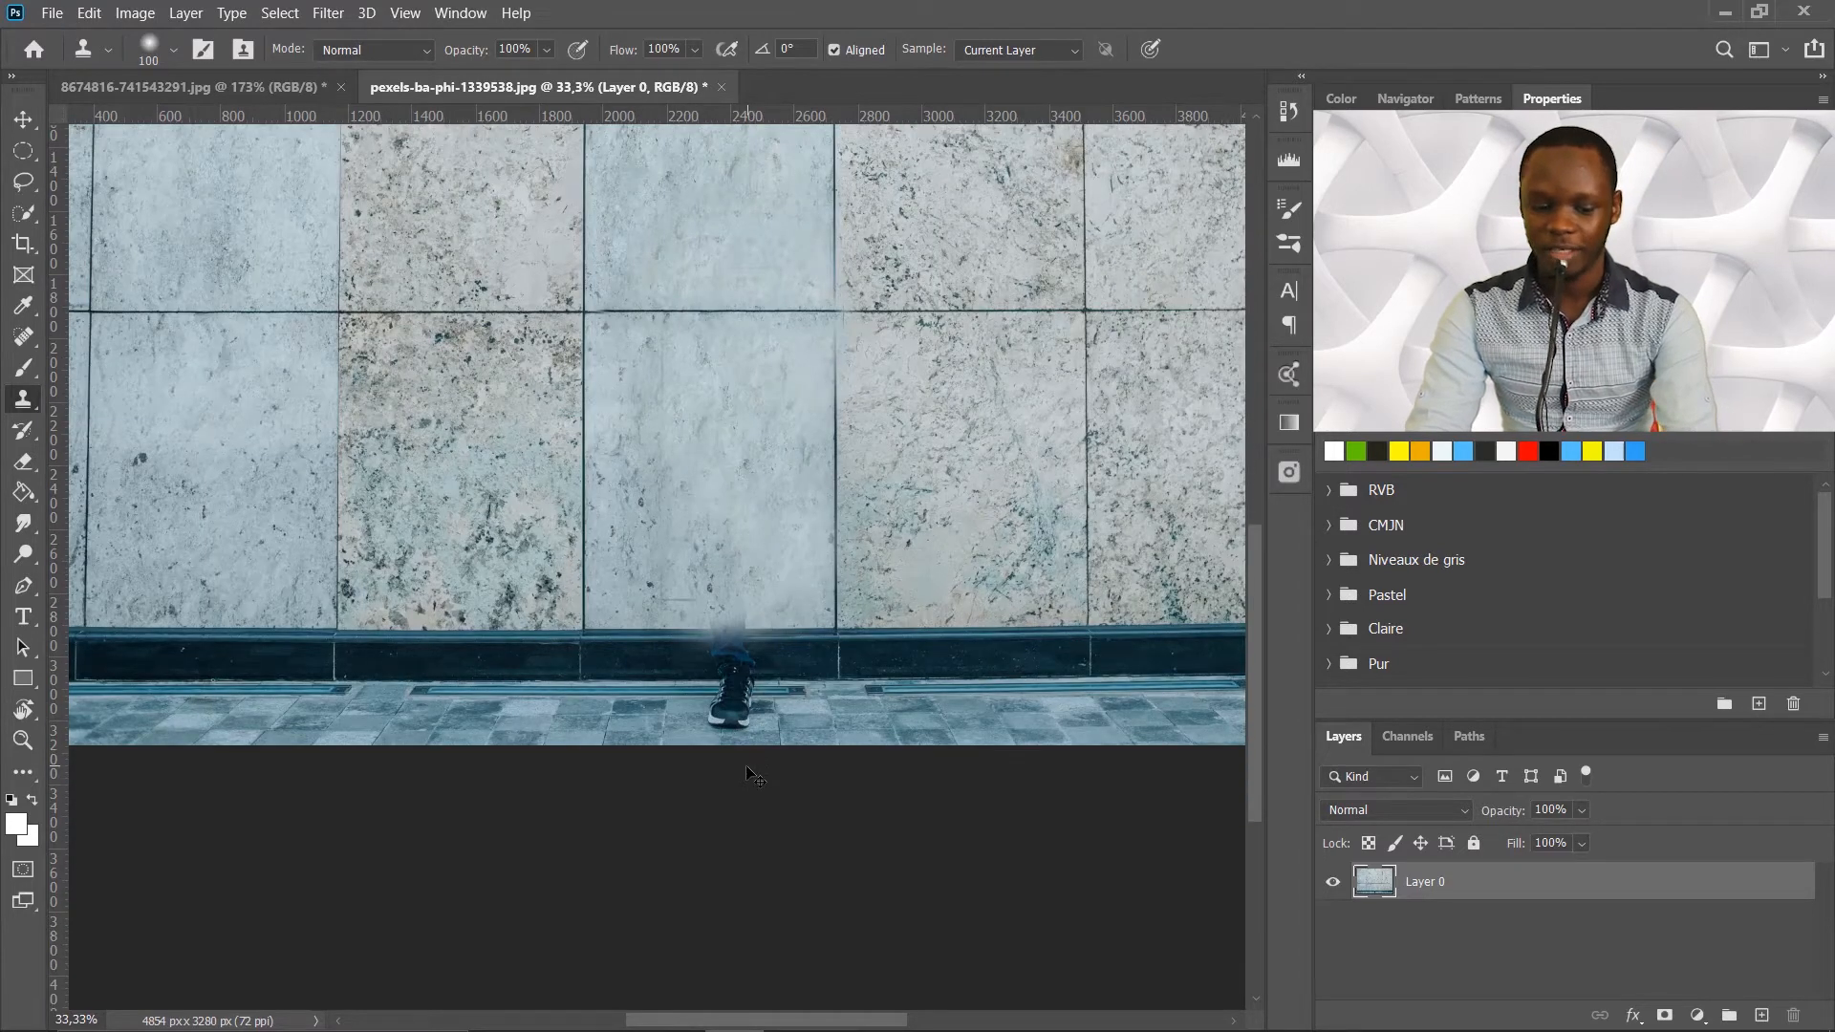
scroll(740, 768, "down", 1)
key("bracketright")
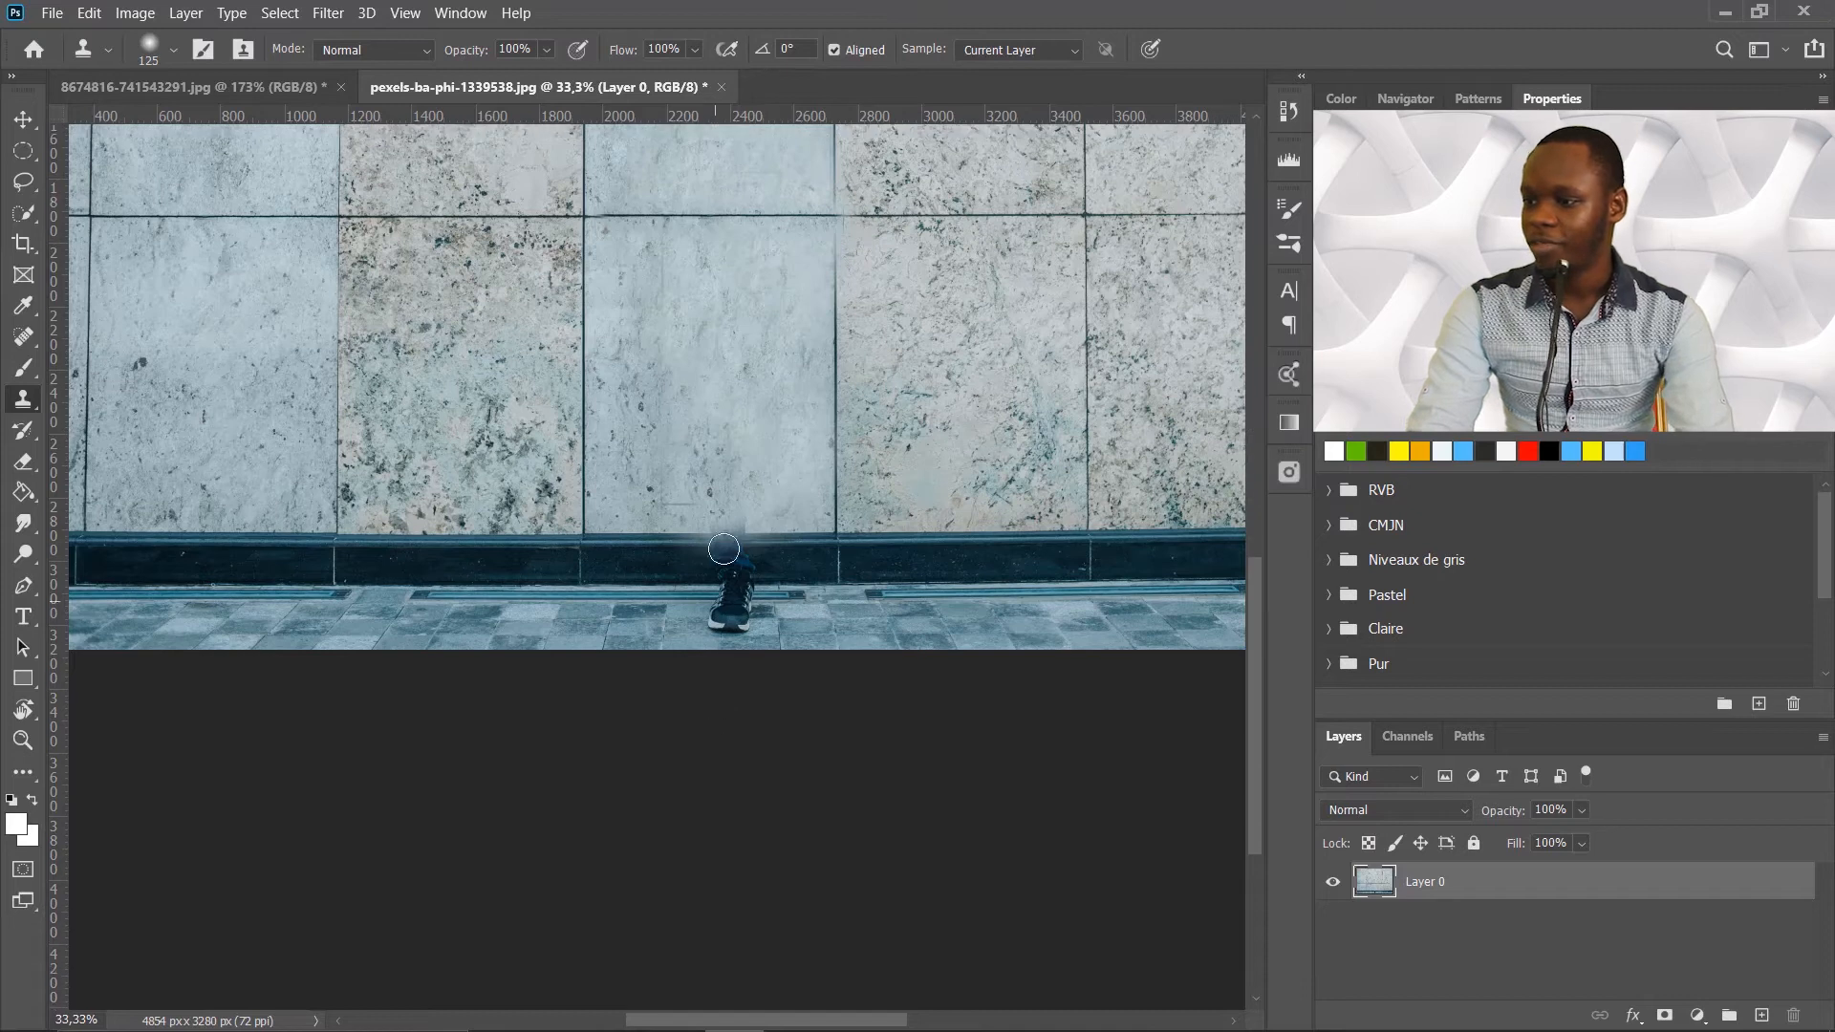
left_click(615, 536, "alt")
mouse_move(635, 536)
left_mouse_down()
mouse_move(769, 541)
mouse_move(679, 538)
mouse_move(765, 543)
mouse_move(721, 571)
left_mouse_up()
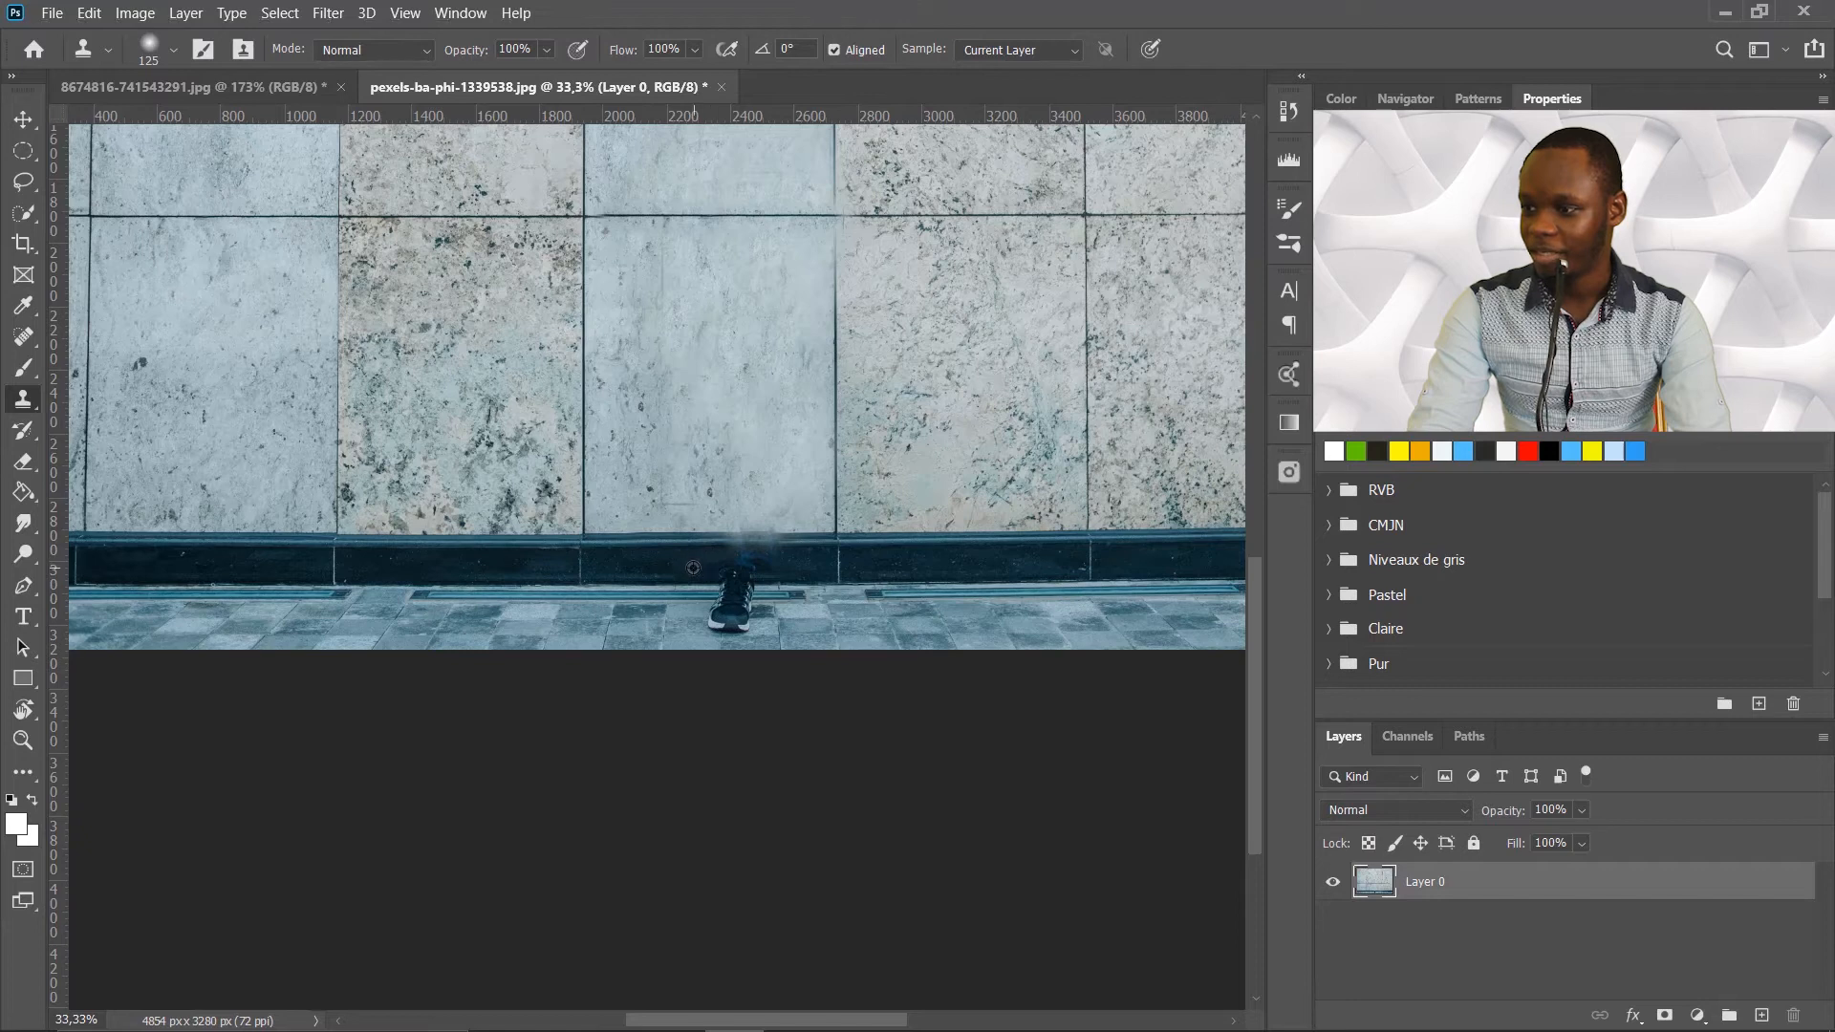
mouse_move(738, 574)
left_mouse_down()
mouse_move(684, 573)
mouse_move(739, 583)
left_mouse_up()
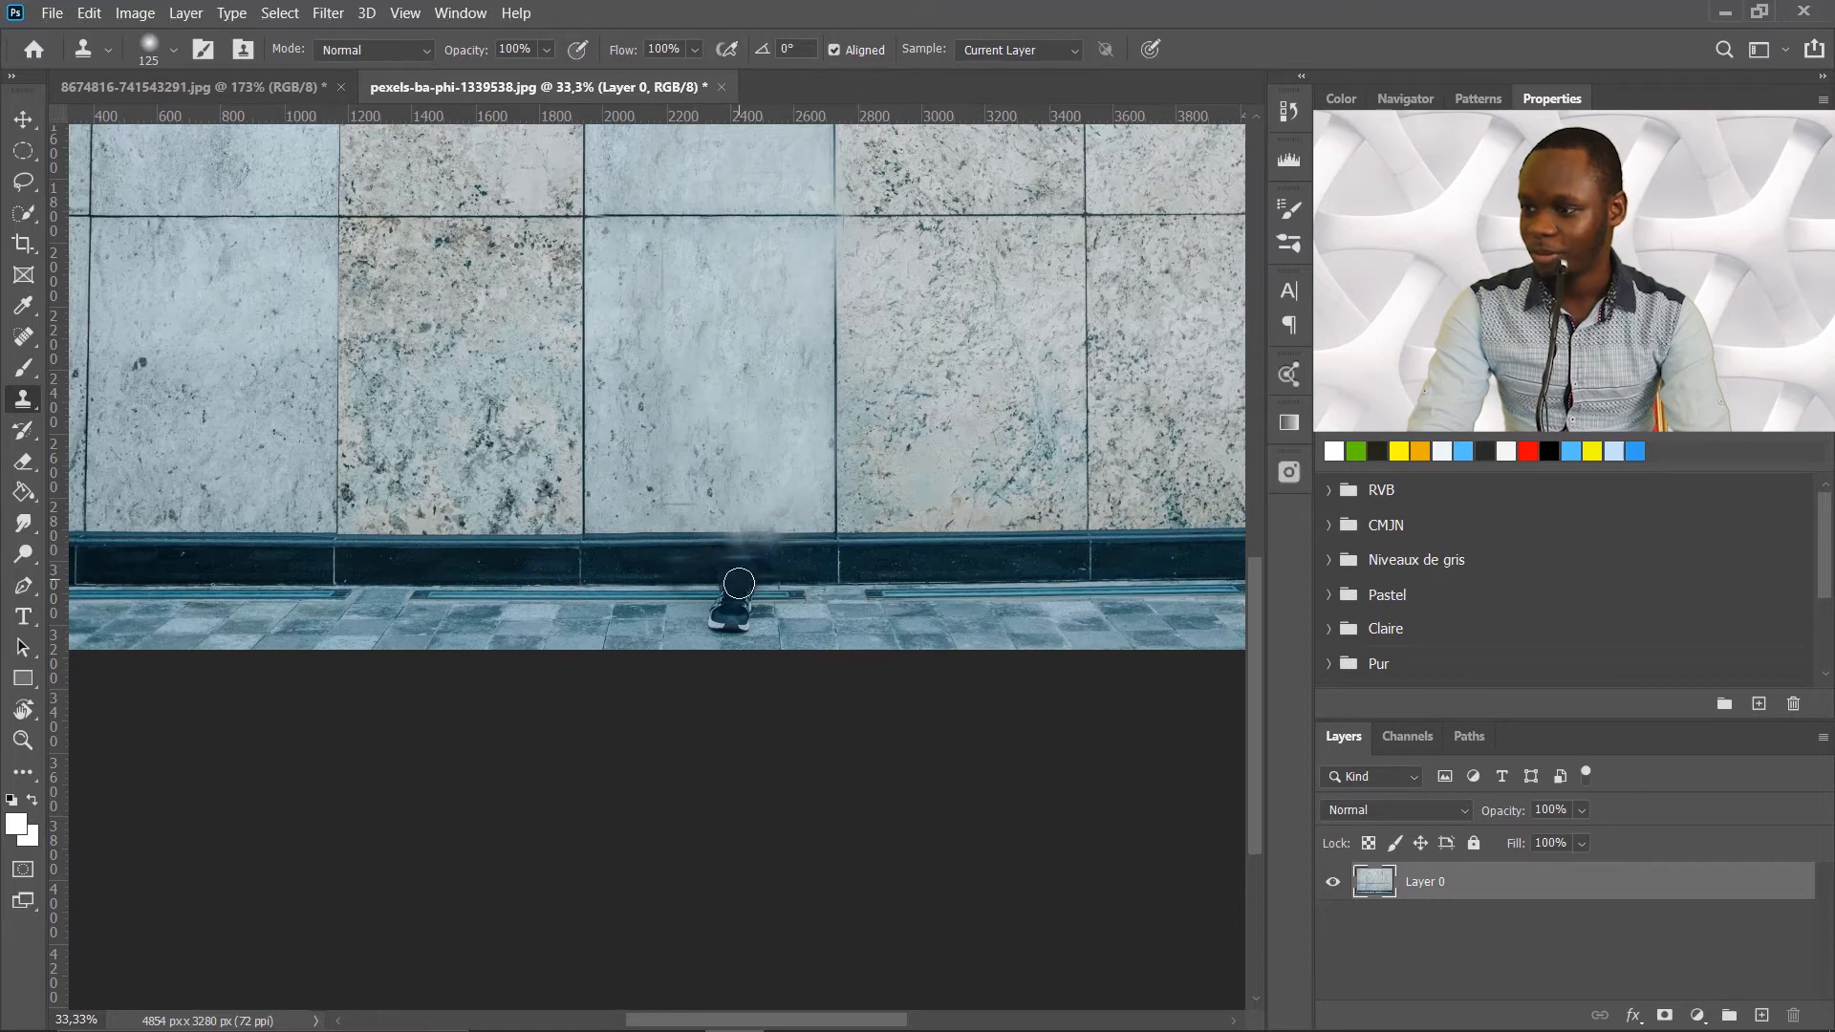
- Clone the paving over the remaining shoe and repair the baseboard's upper and lower edges where the foot stood
mouse_move(729, 616)
left_mouse_down()
mouse_move(775, 635)
mouse_move(723, 615)
mouse_move(732, 575)
mouse_move(686, 571)
mouse_move(690, 596)
mouse_move(751, 602)
mouse_move(752, 538)
mouse_move(691, 536)
mouse_move(763, 545)
mouse_move(658, 539)
mouse_move(776, 542)
mouse_move(714, 538)
left_mouse_up()
left_click(775, 636, "alt")
left_click(694, 596, "alt")
left_click(764, 543)
left_click(660, 539, "alt")
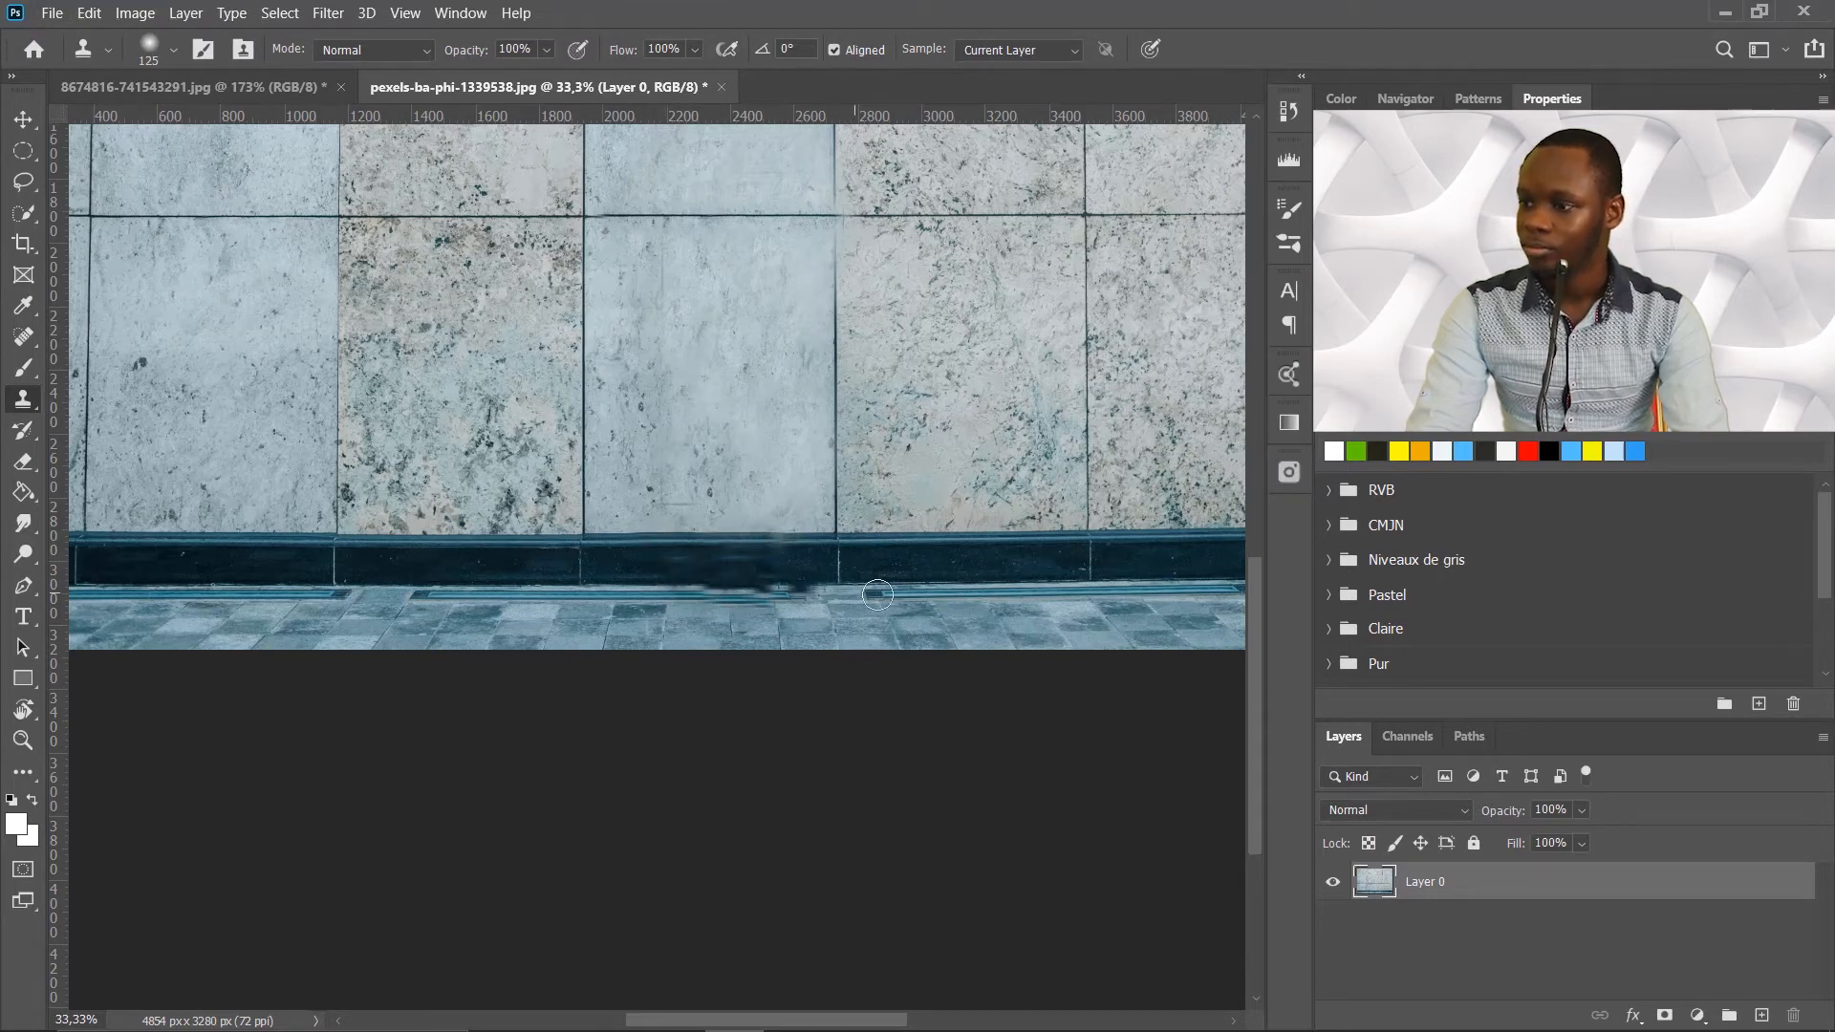
left_click(691, 586, "alt")
left_click_drag(712, 588, 761, 590)
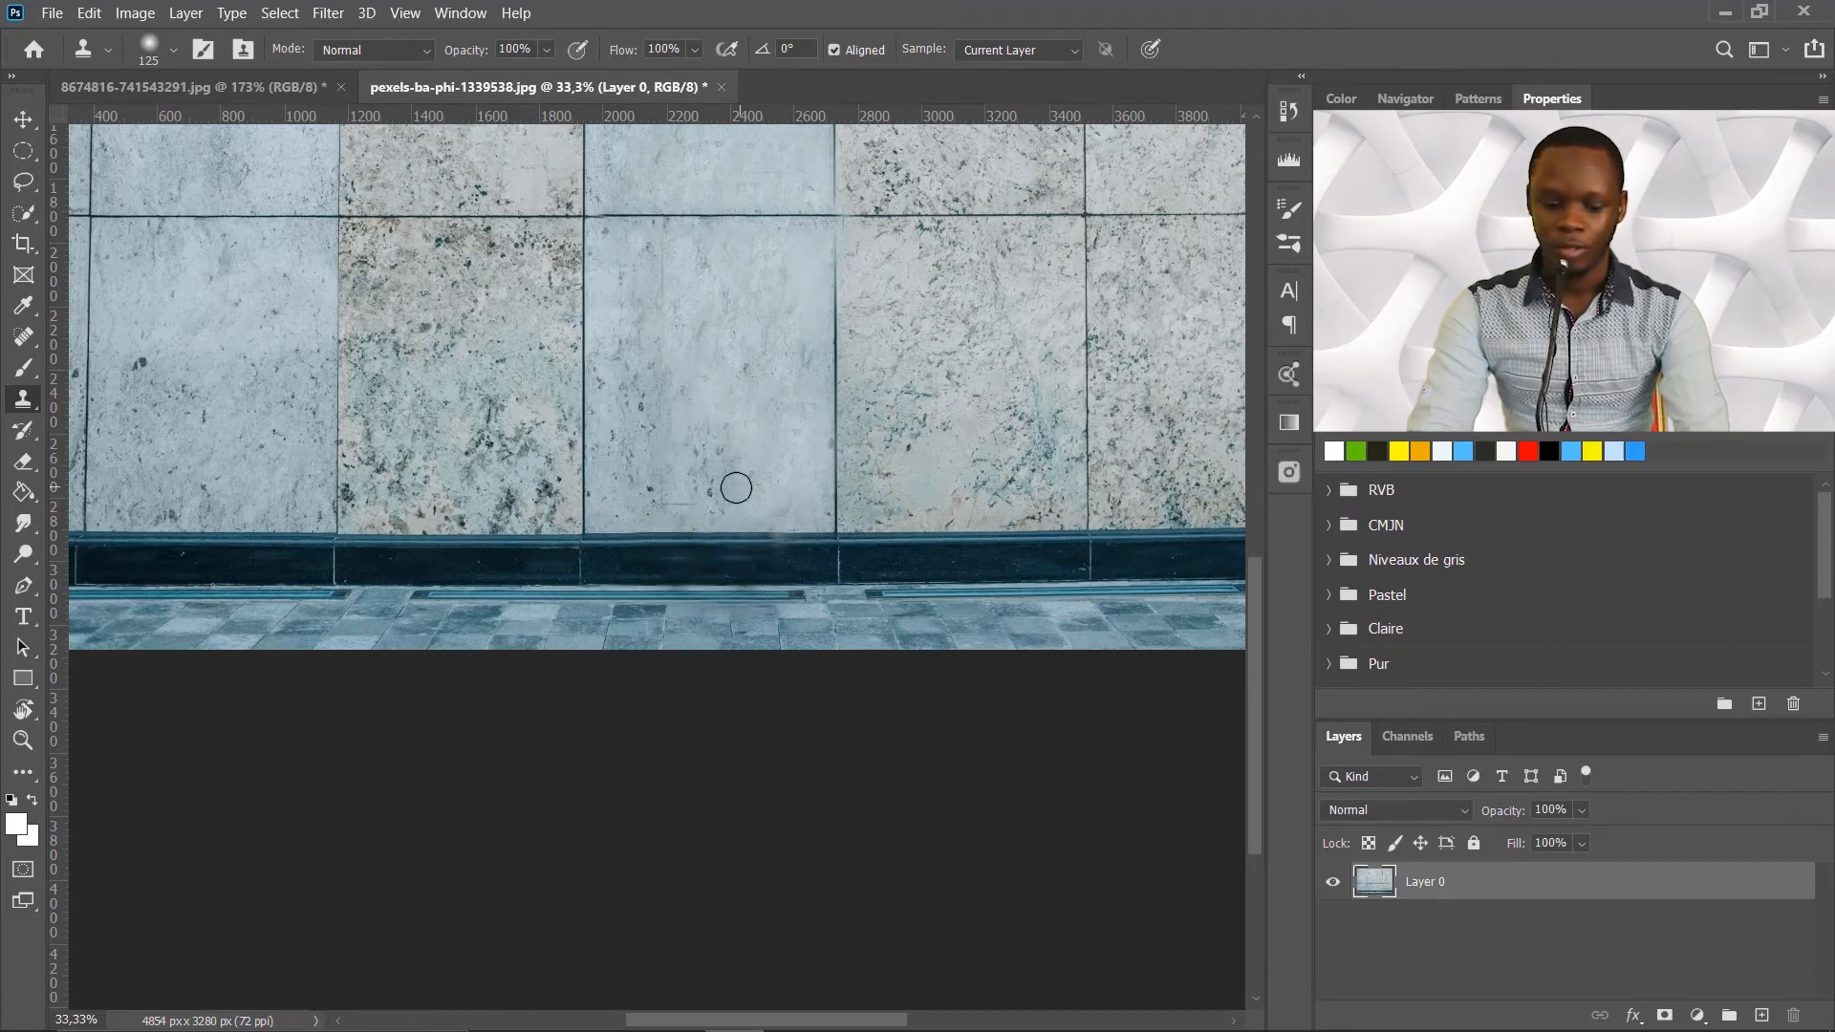
scroll(733, 487, "down", 2)
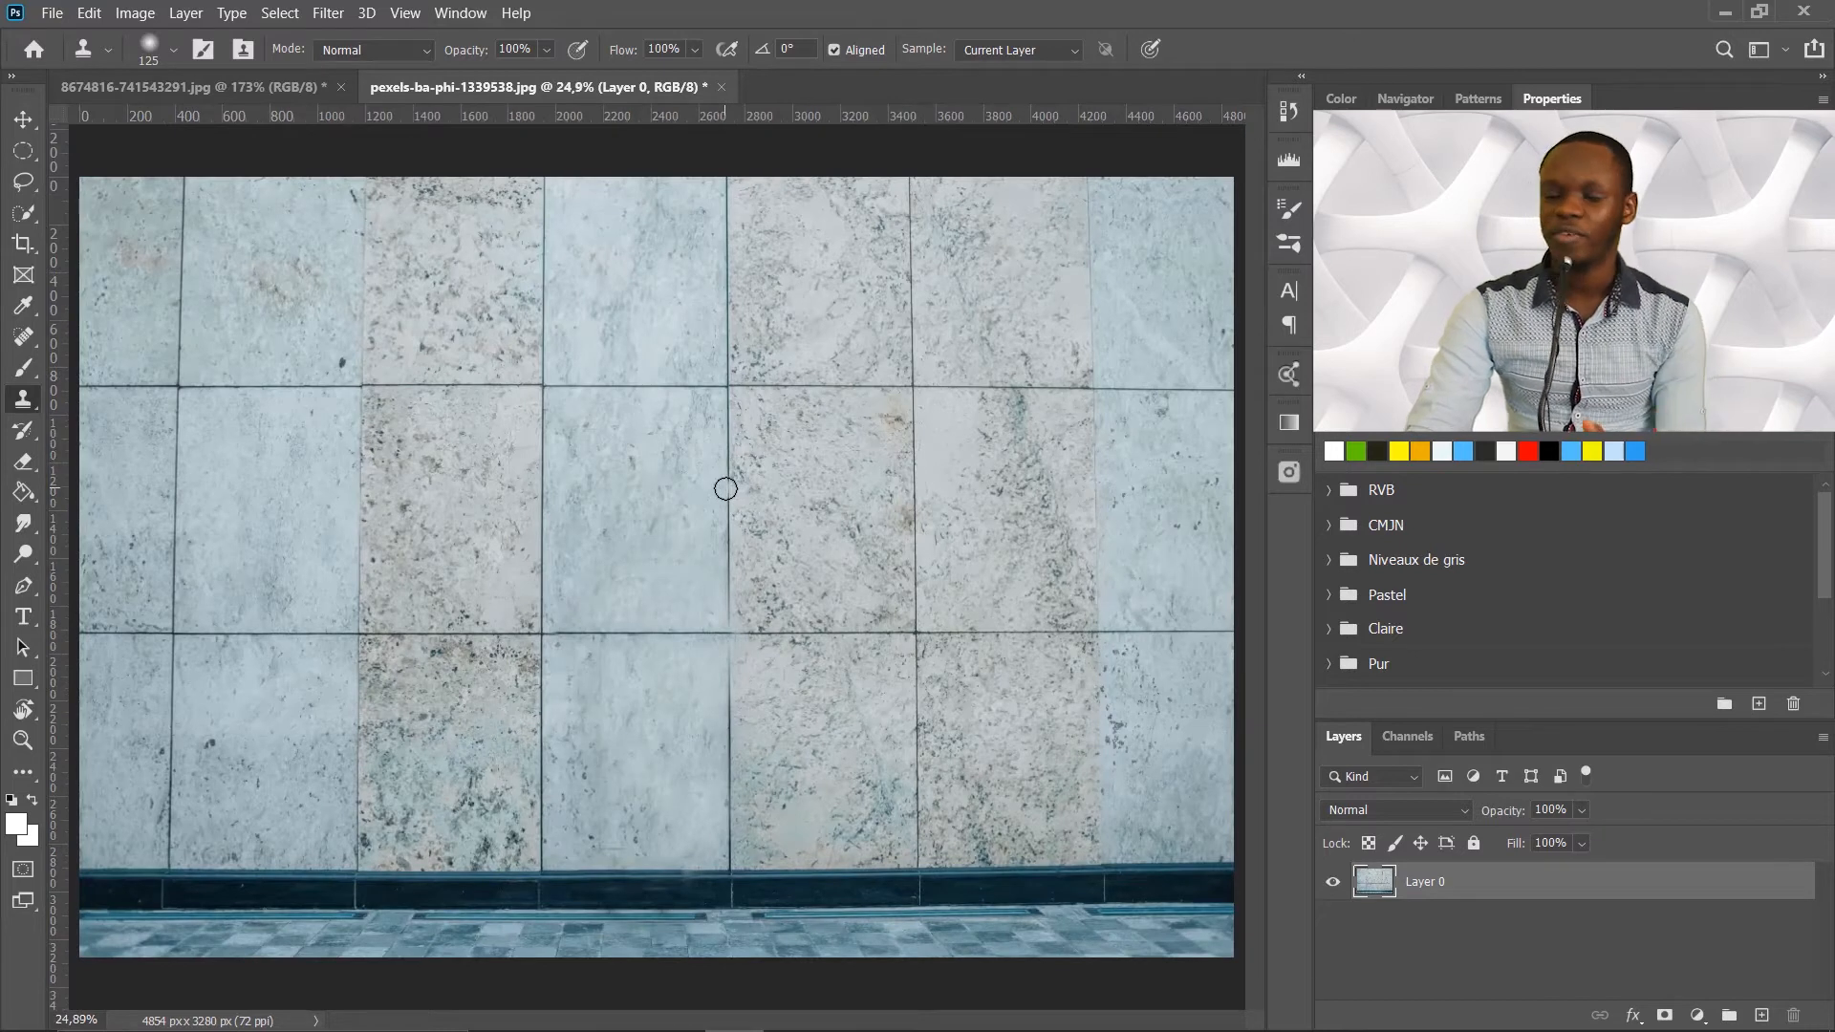
- Open the image durood-allah-god-prophet-muslim-god.jpg from the Downloads folder
left_click(57, 14)
left_click(56, 13)
key("ctrl+o")
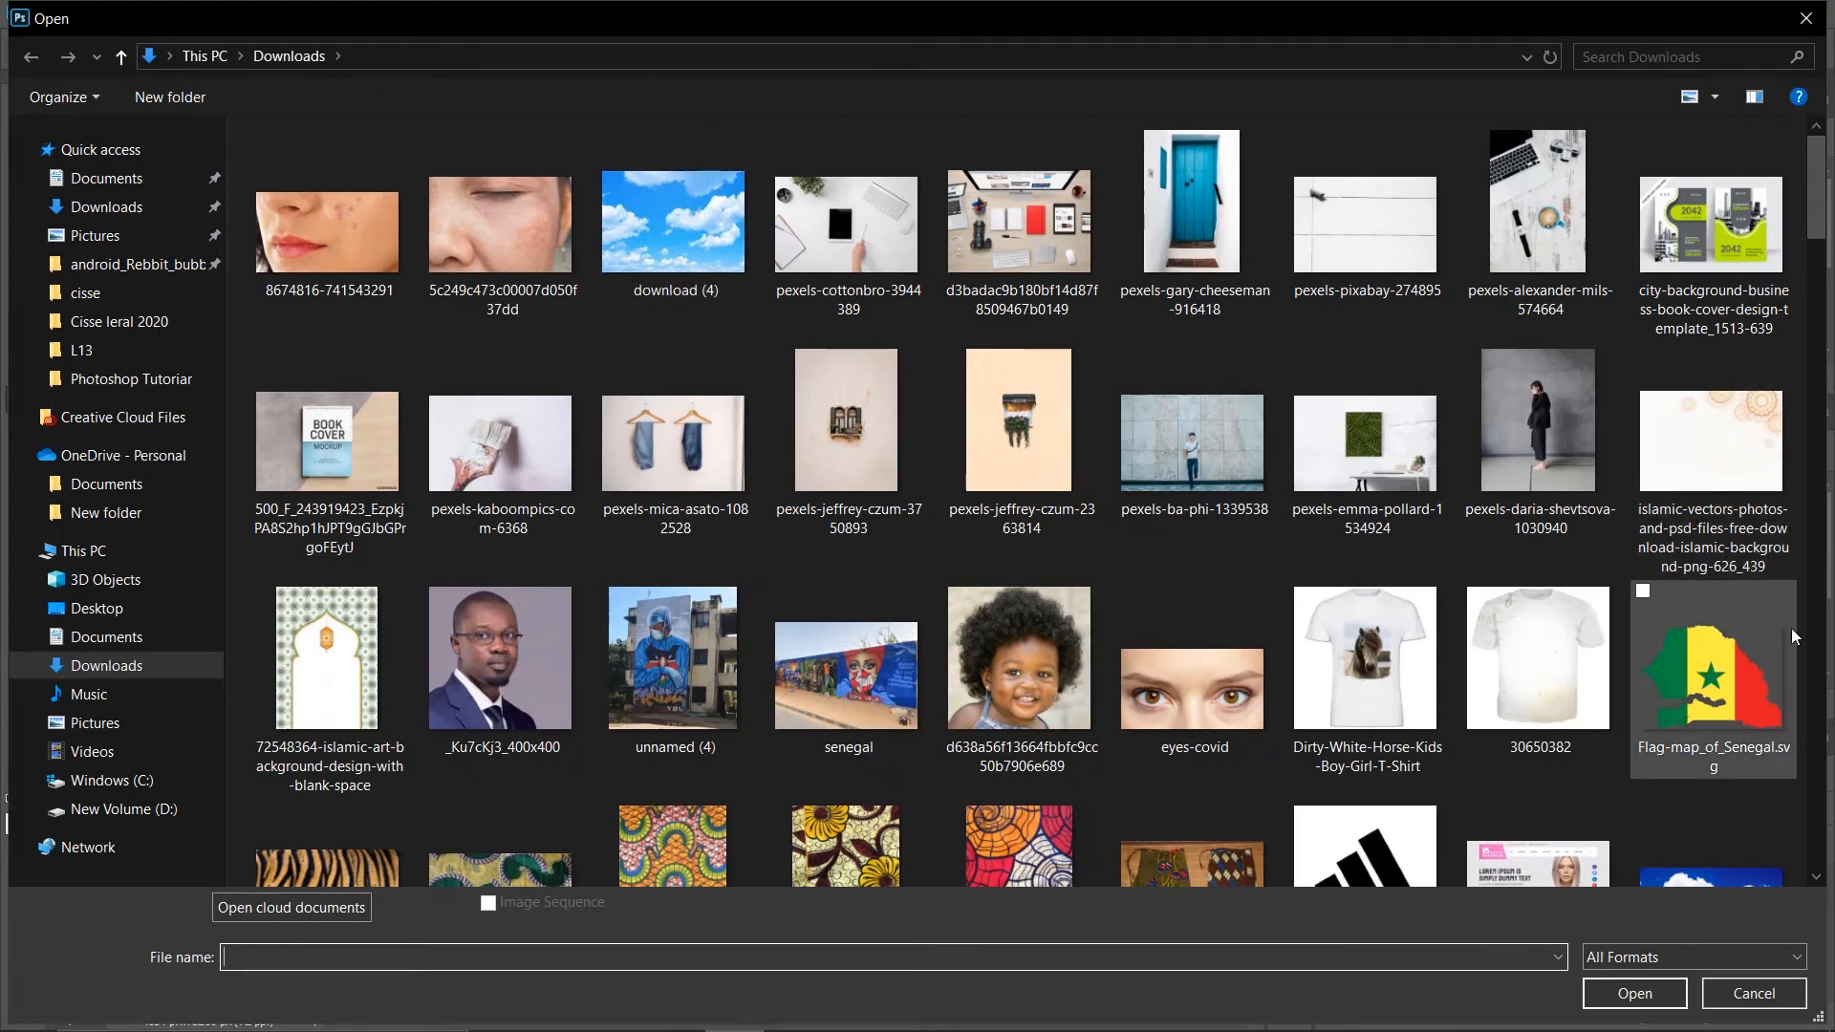
scroll(1577, 201, "down", 15)
scroll(1576, 200, "down", 10)
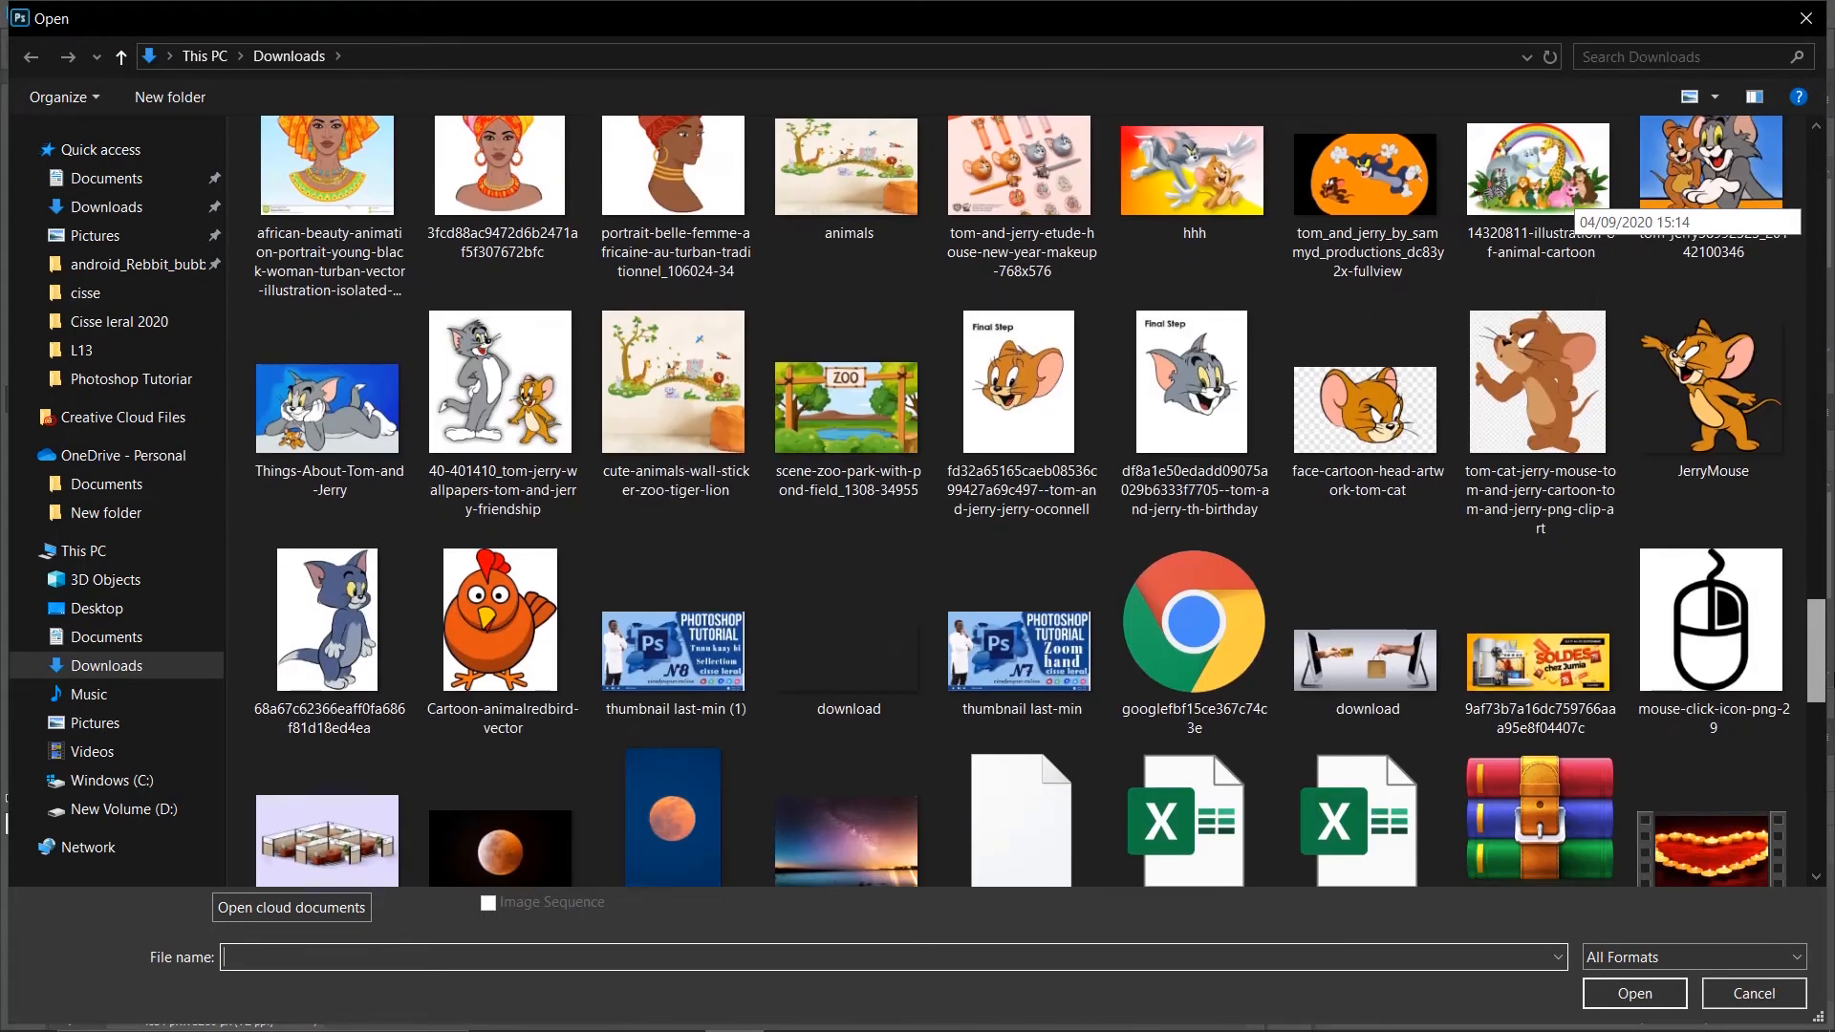
scroll(1567, 205, "down", 2)
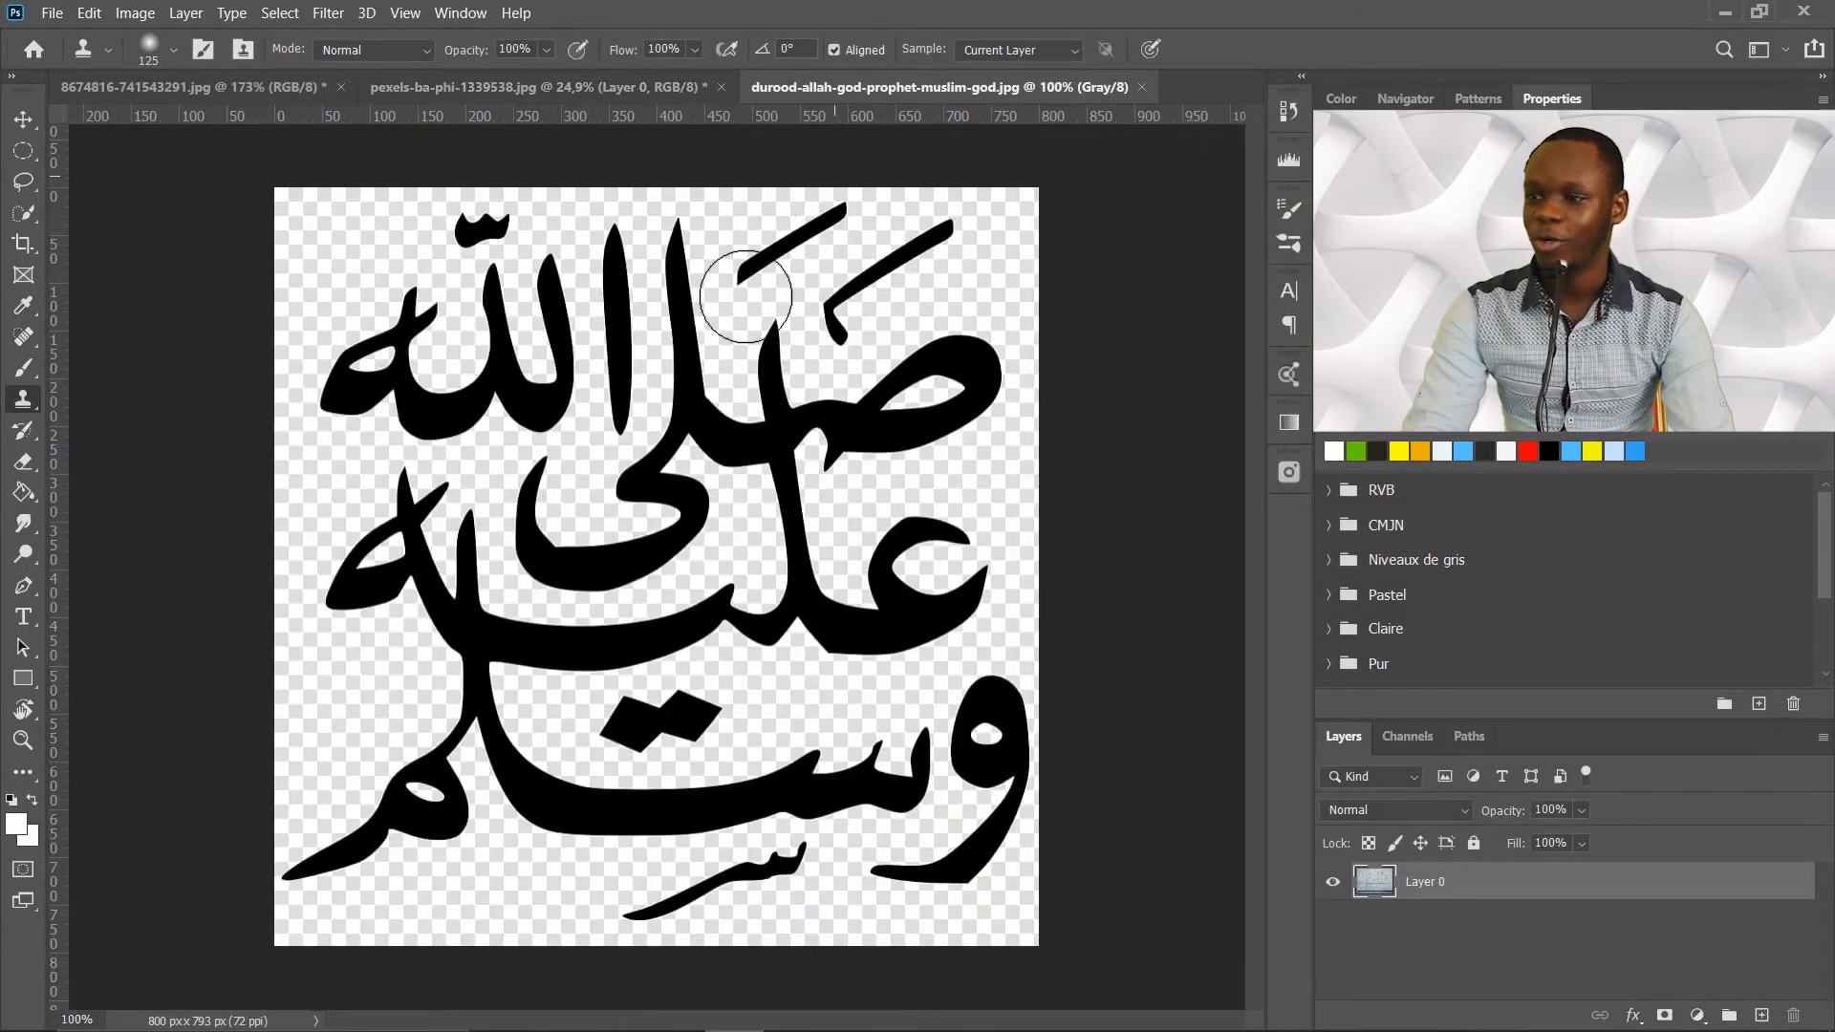
- Select the black calligraphy with the Magic Wand and move it into the pexels-ba-phi-1339538.jpg wall image
left_click(32, 213)
right_click(31, 212)
left_click(96, 267)
left_click(710, 425)
key("v")
left_click_drag(783, 436, 592, 449)
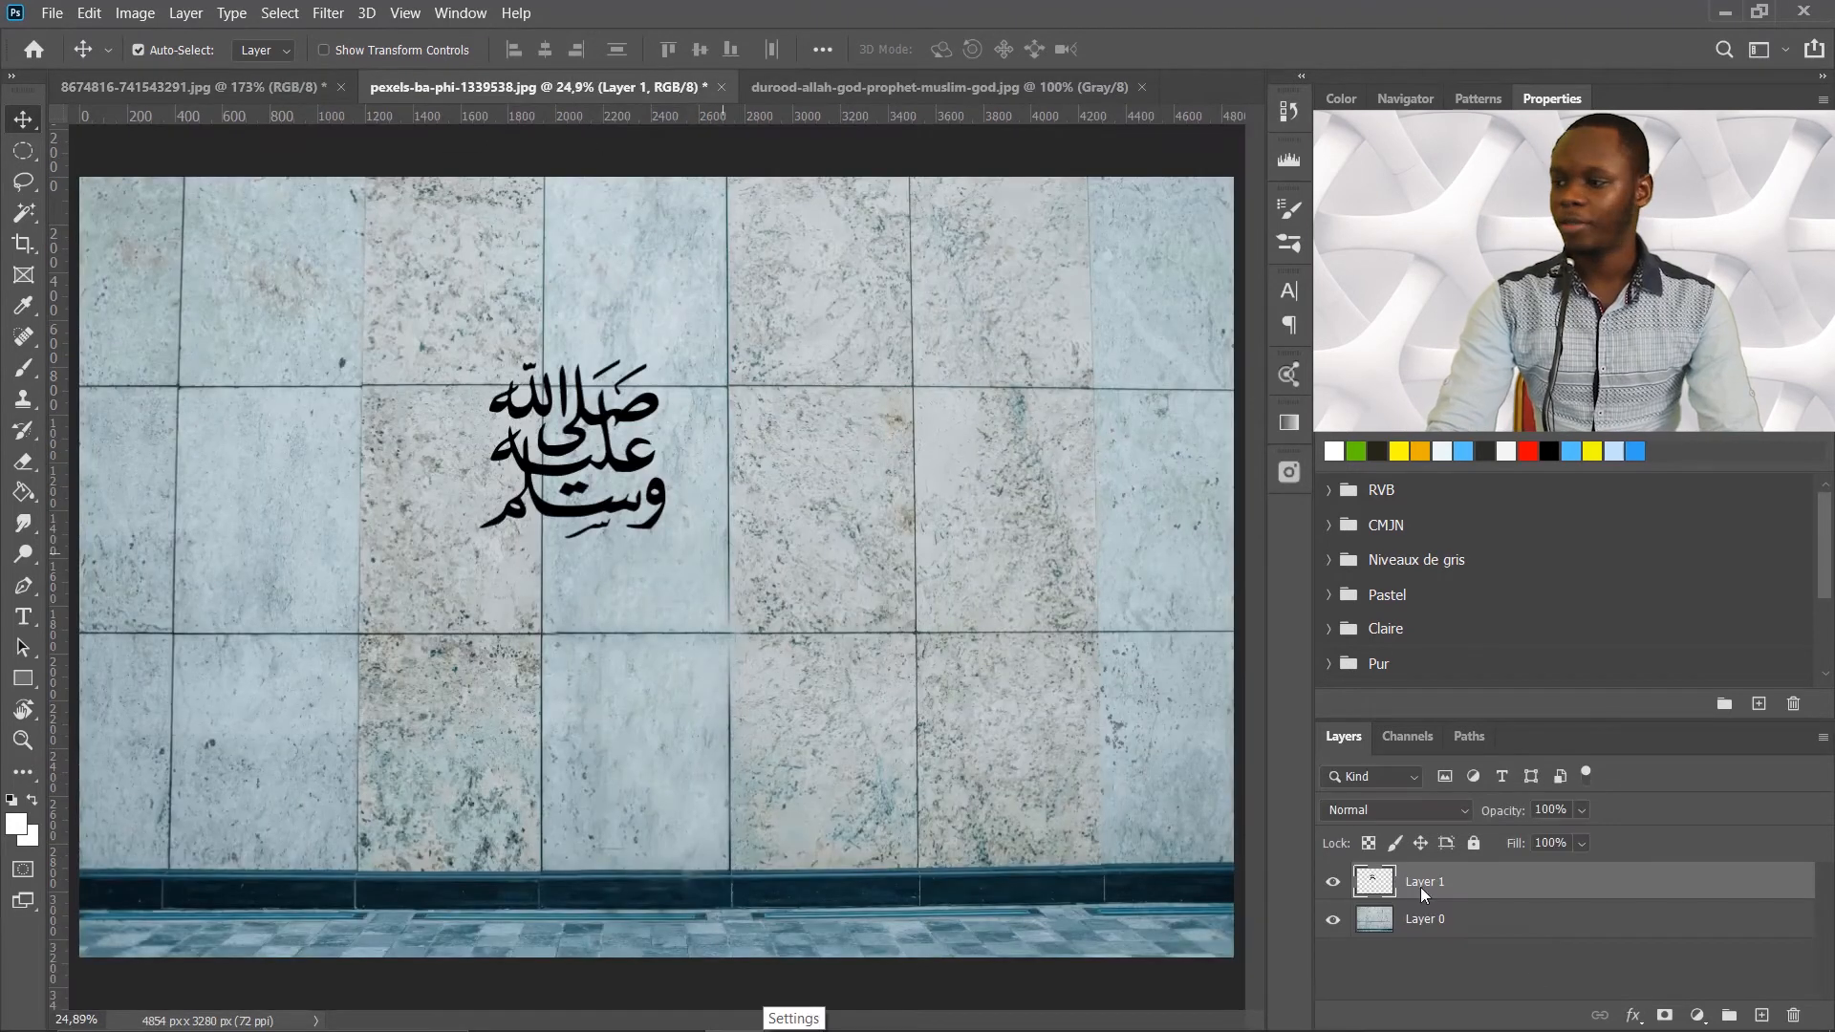
- Enlarge the calligraphy to nearly the full height of the wall and position it slightly left of the image's centre
key("ctrl+t")
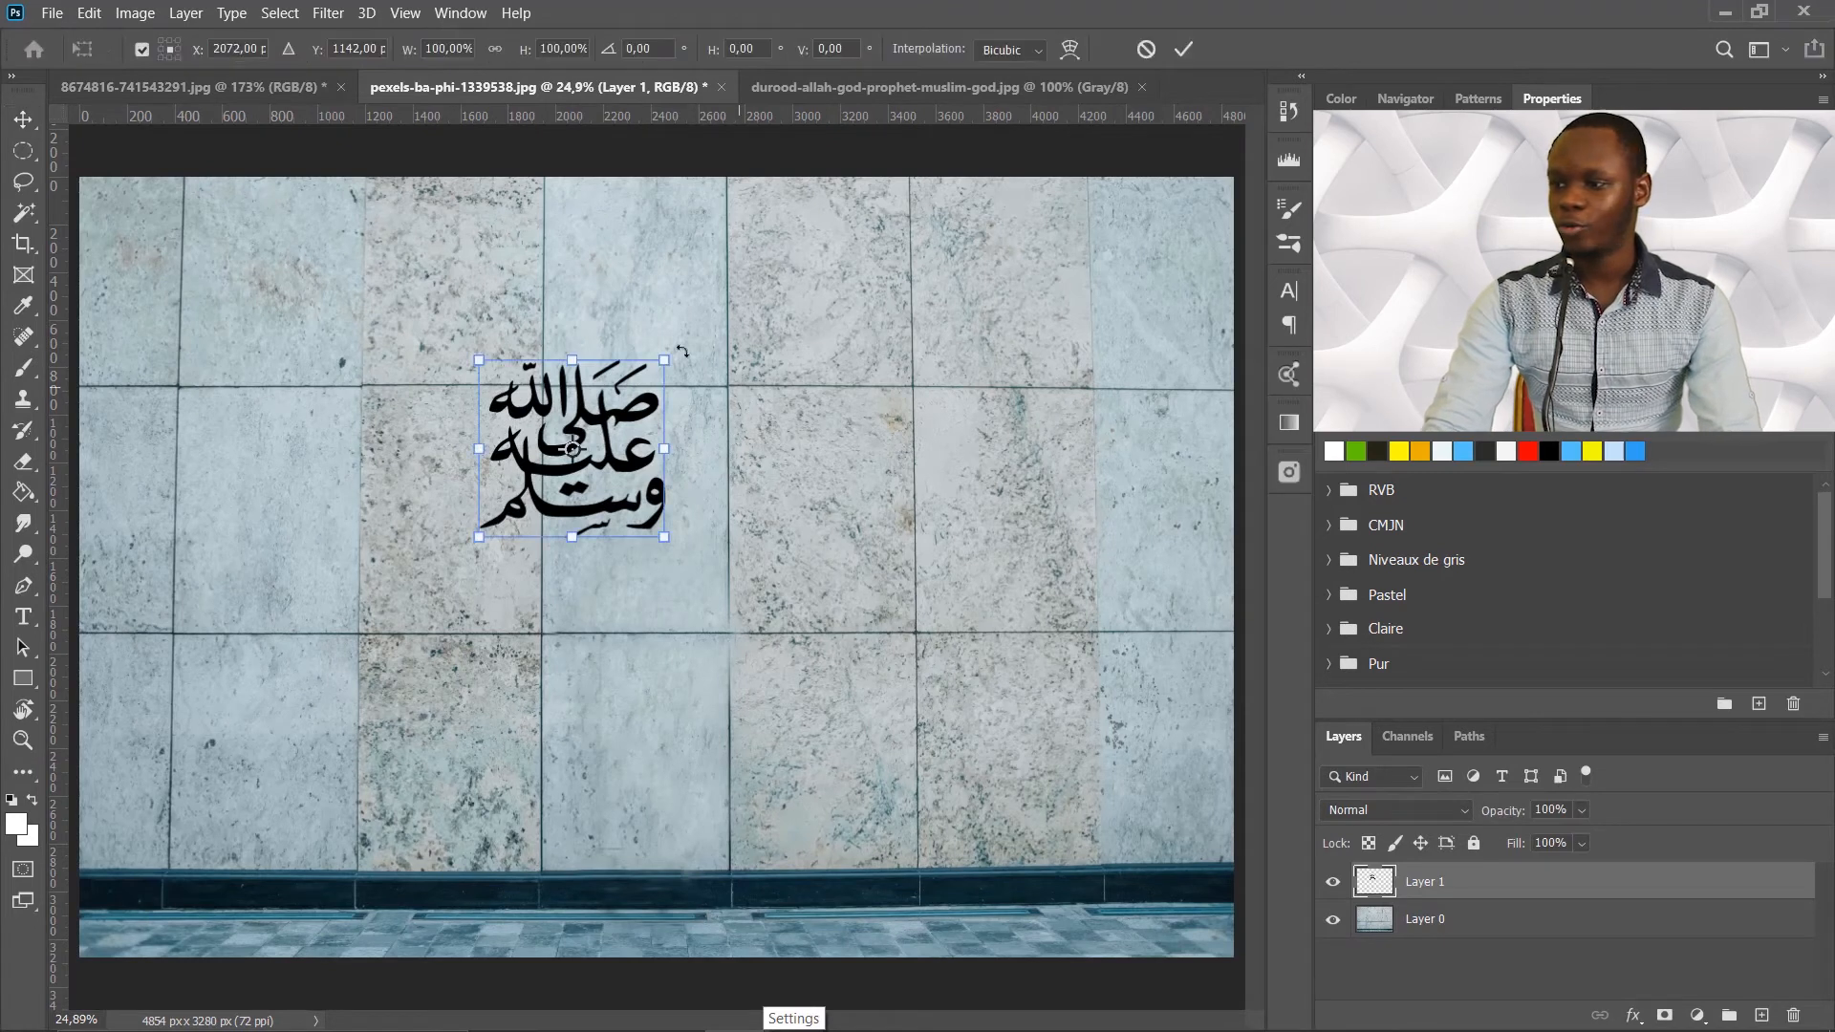
left_click_drag(658, 531, 1099, 960)
left_click_drag(936, 717, 778, 597)
left_click(1186, 49)
- Set the calligraphy layer's blending mode to Overlay
left_click(1374, 776)
left_click(1432, 818)
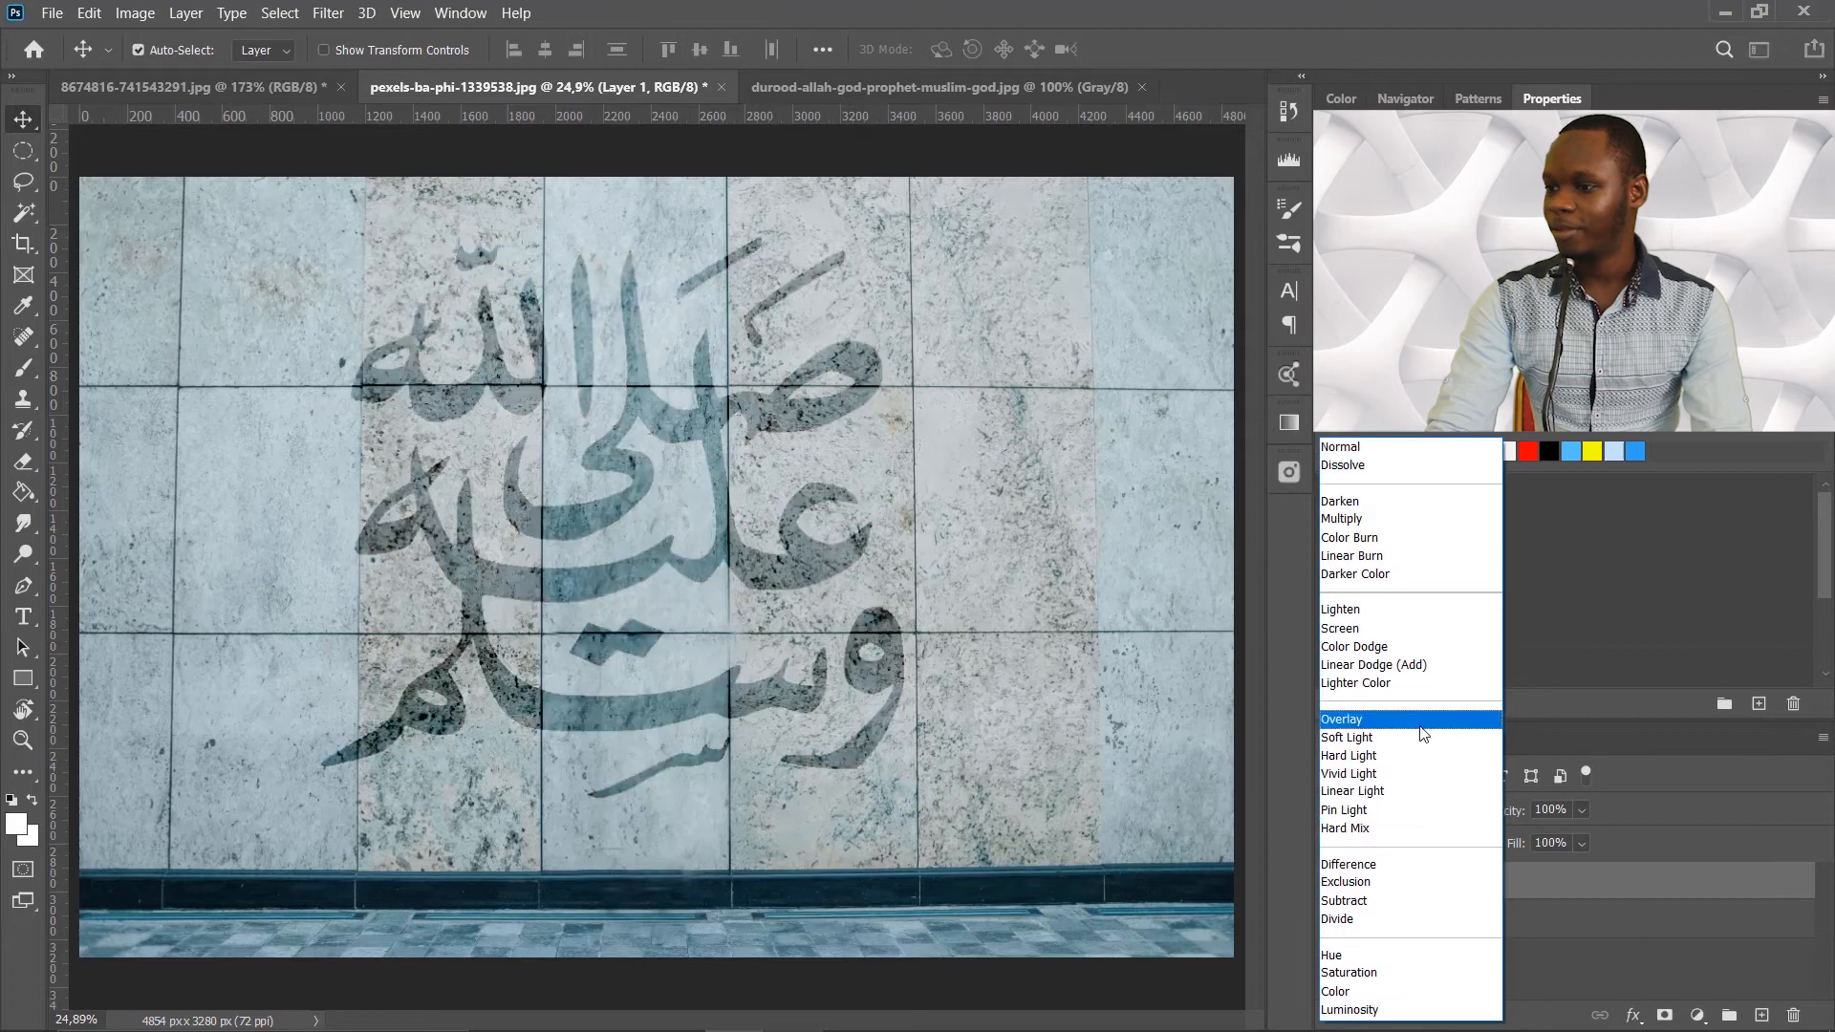
left_click(1418, 724)
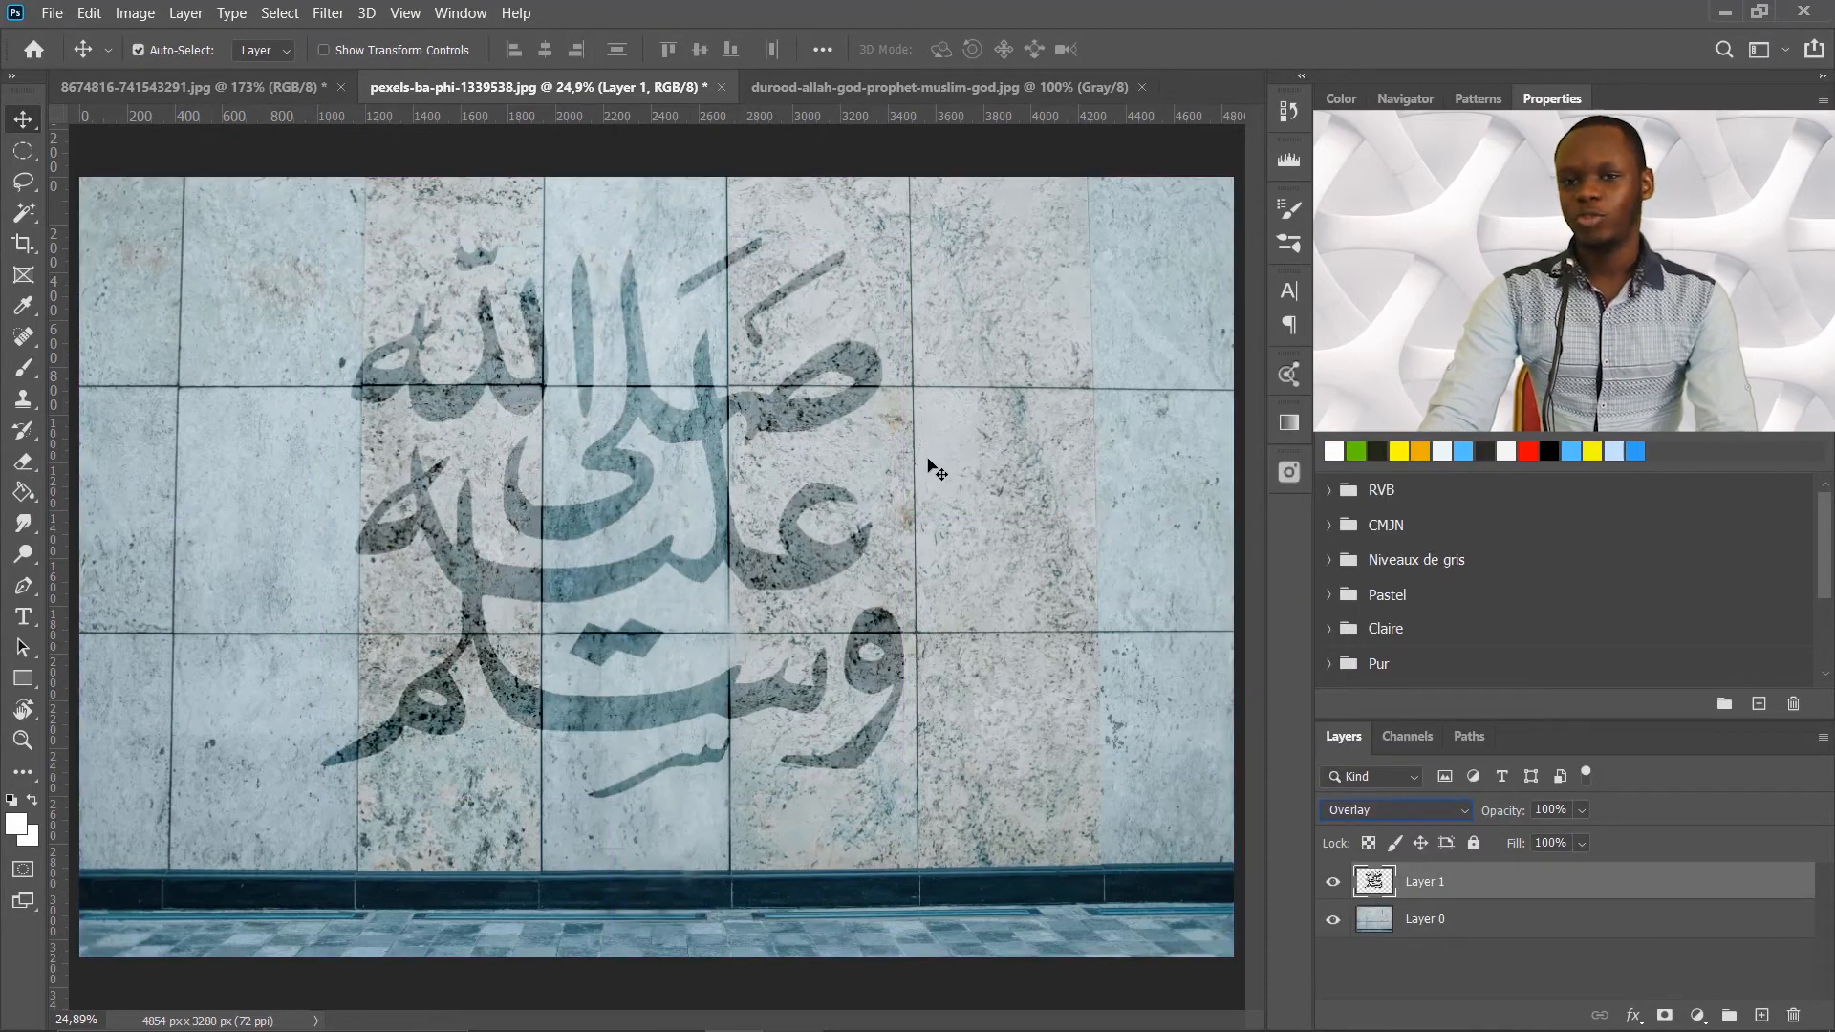
- In 8674816-741543291.jpg, use the Clone Stamp to cover the red pimples on the cheek with sampled clean skin
left_click(220, 76)
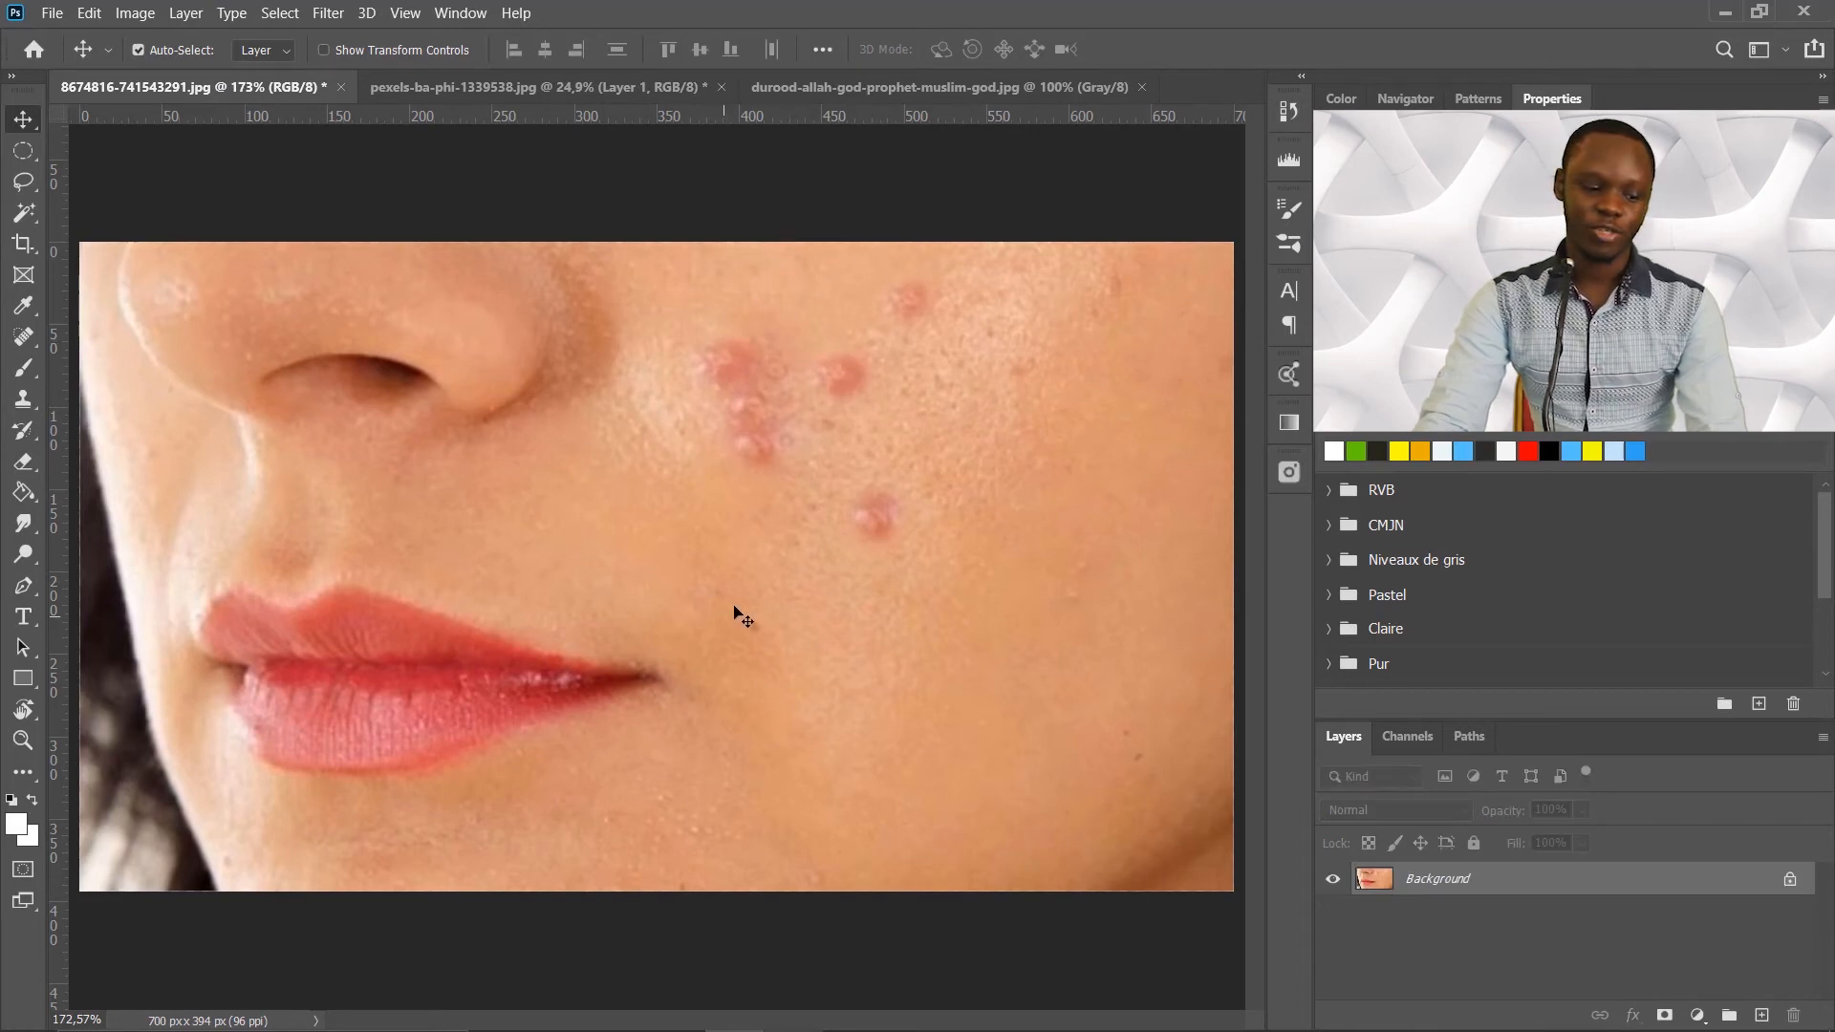
left_click(21, 402)
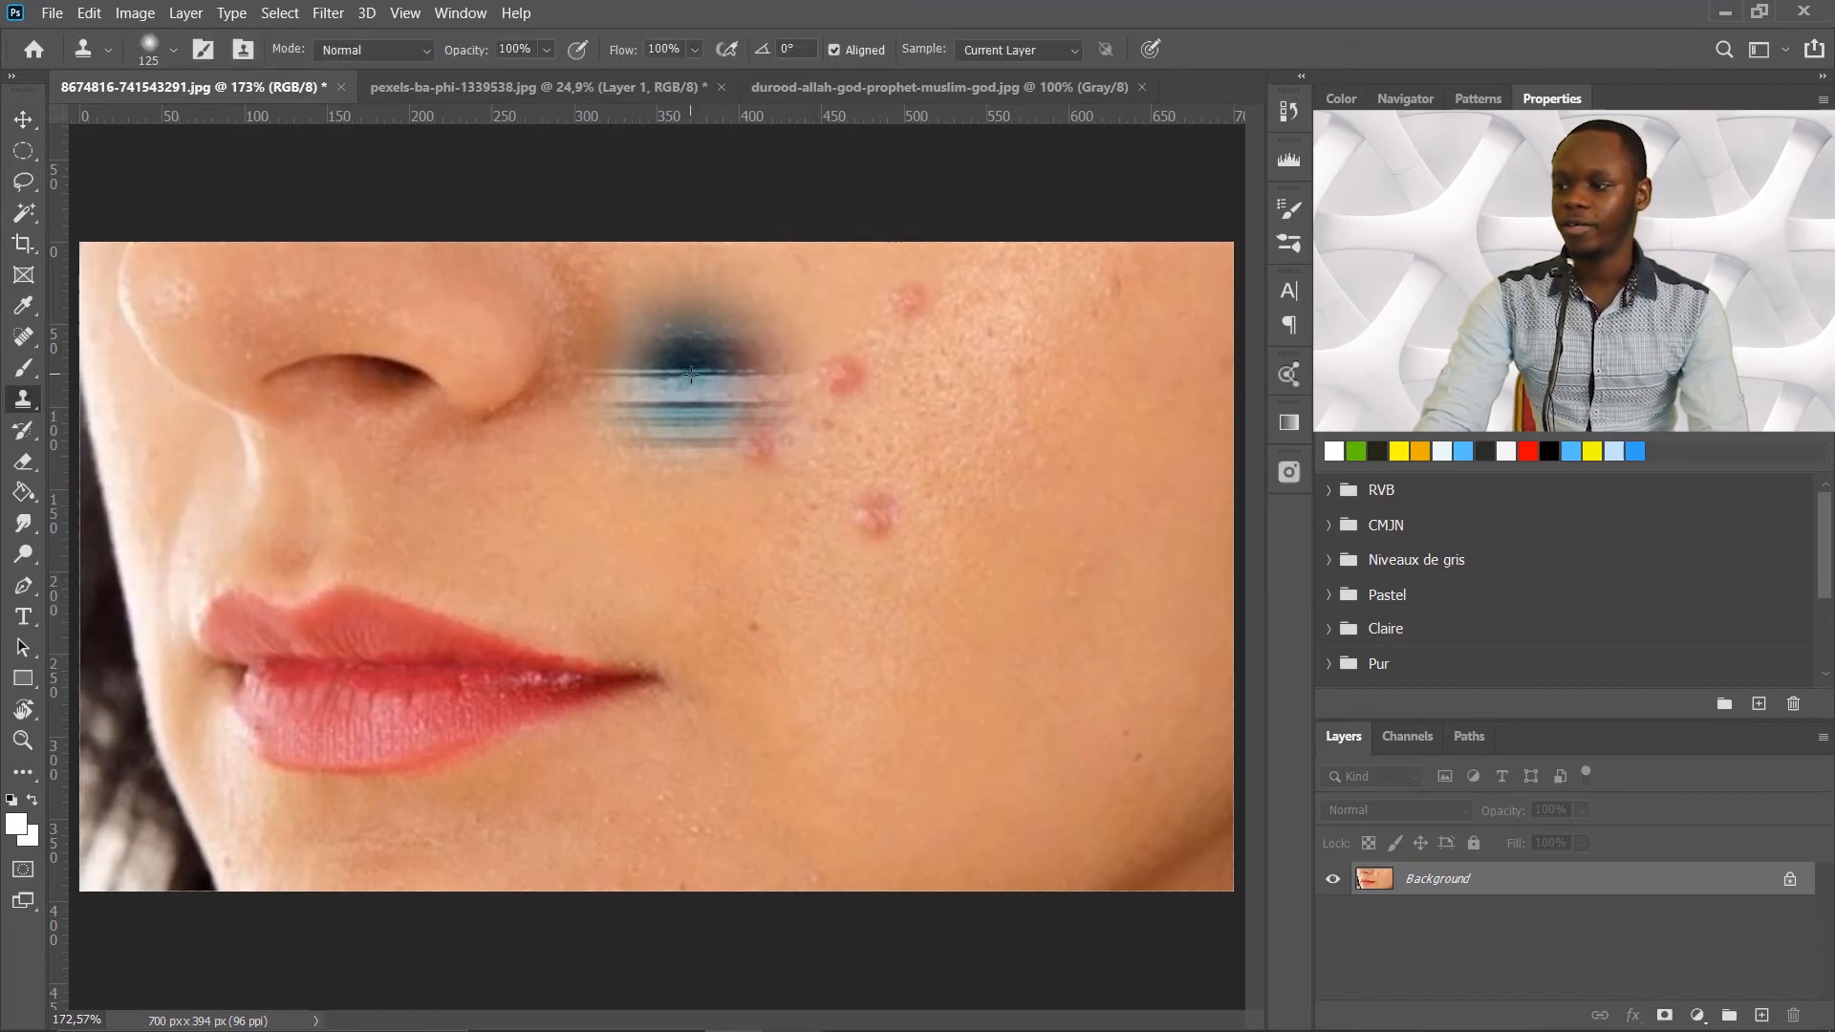
left_click(642, 432, "alt")
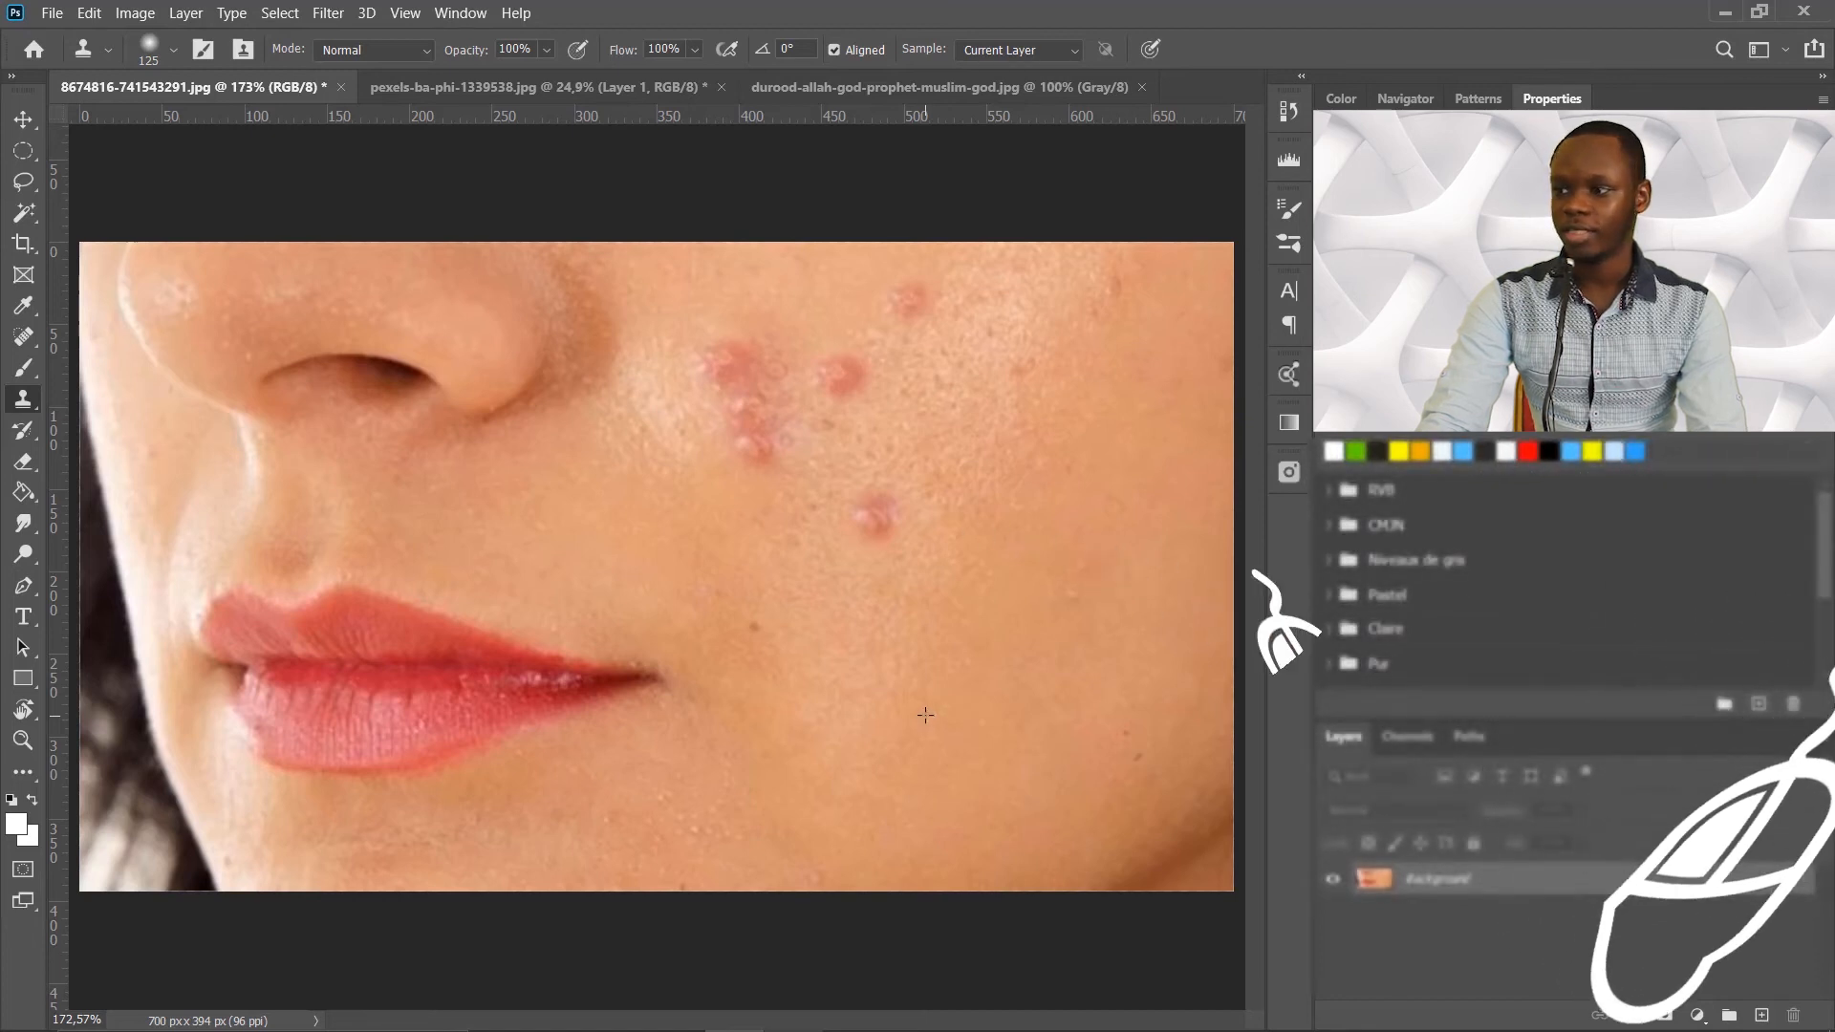
left_click(870, 514)
left_click(751, 443)
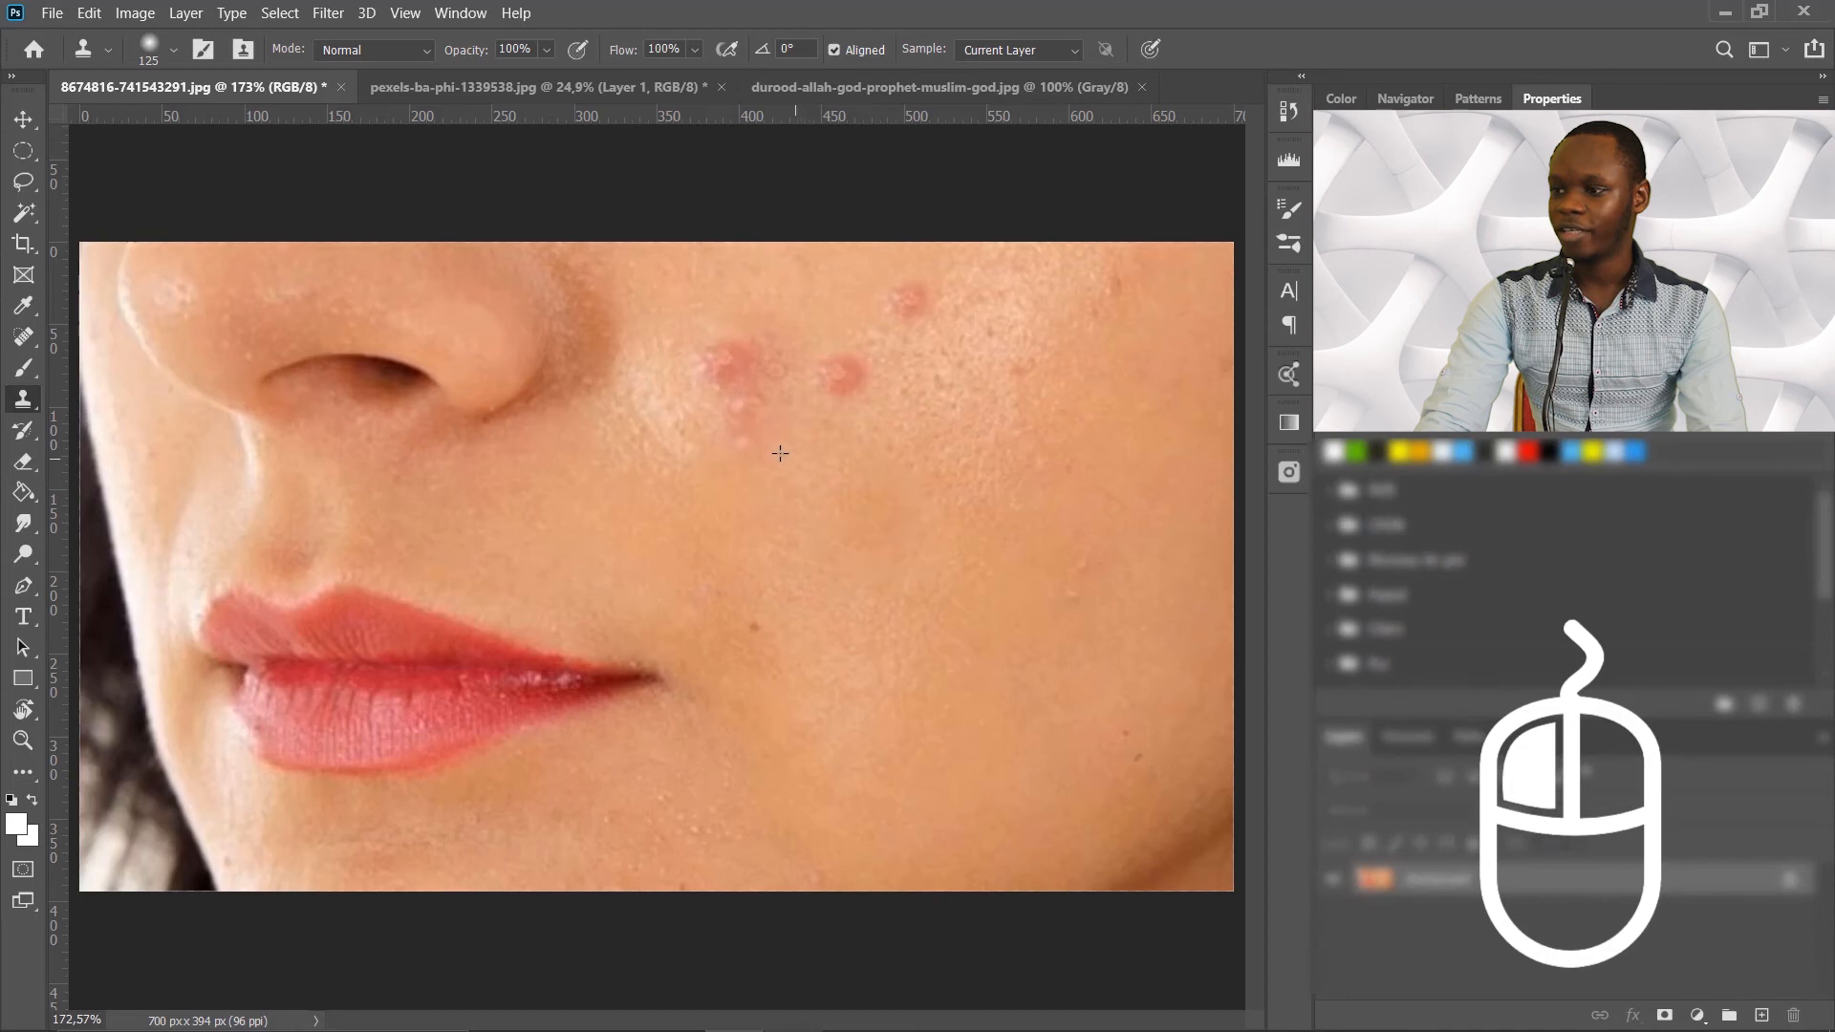
left_click(733, 370)
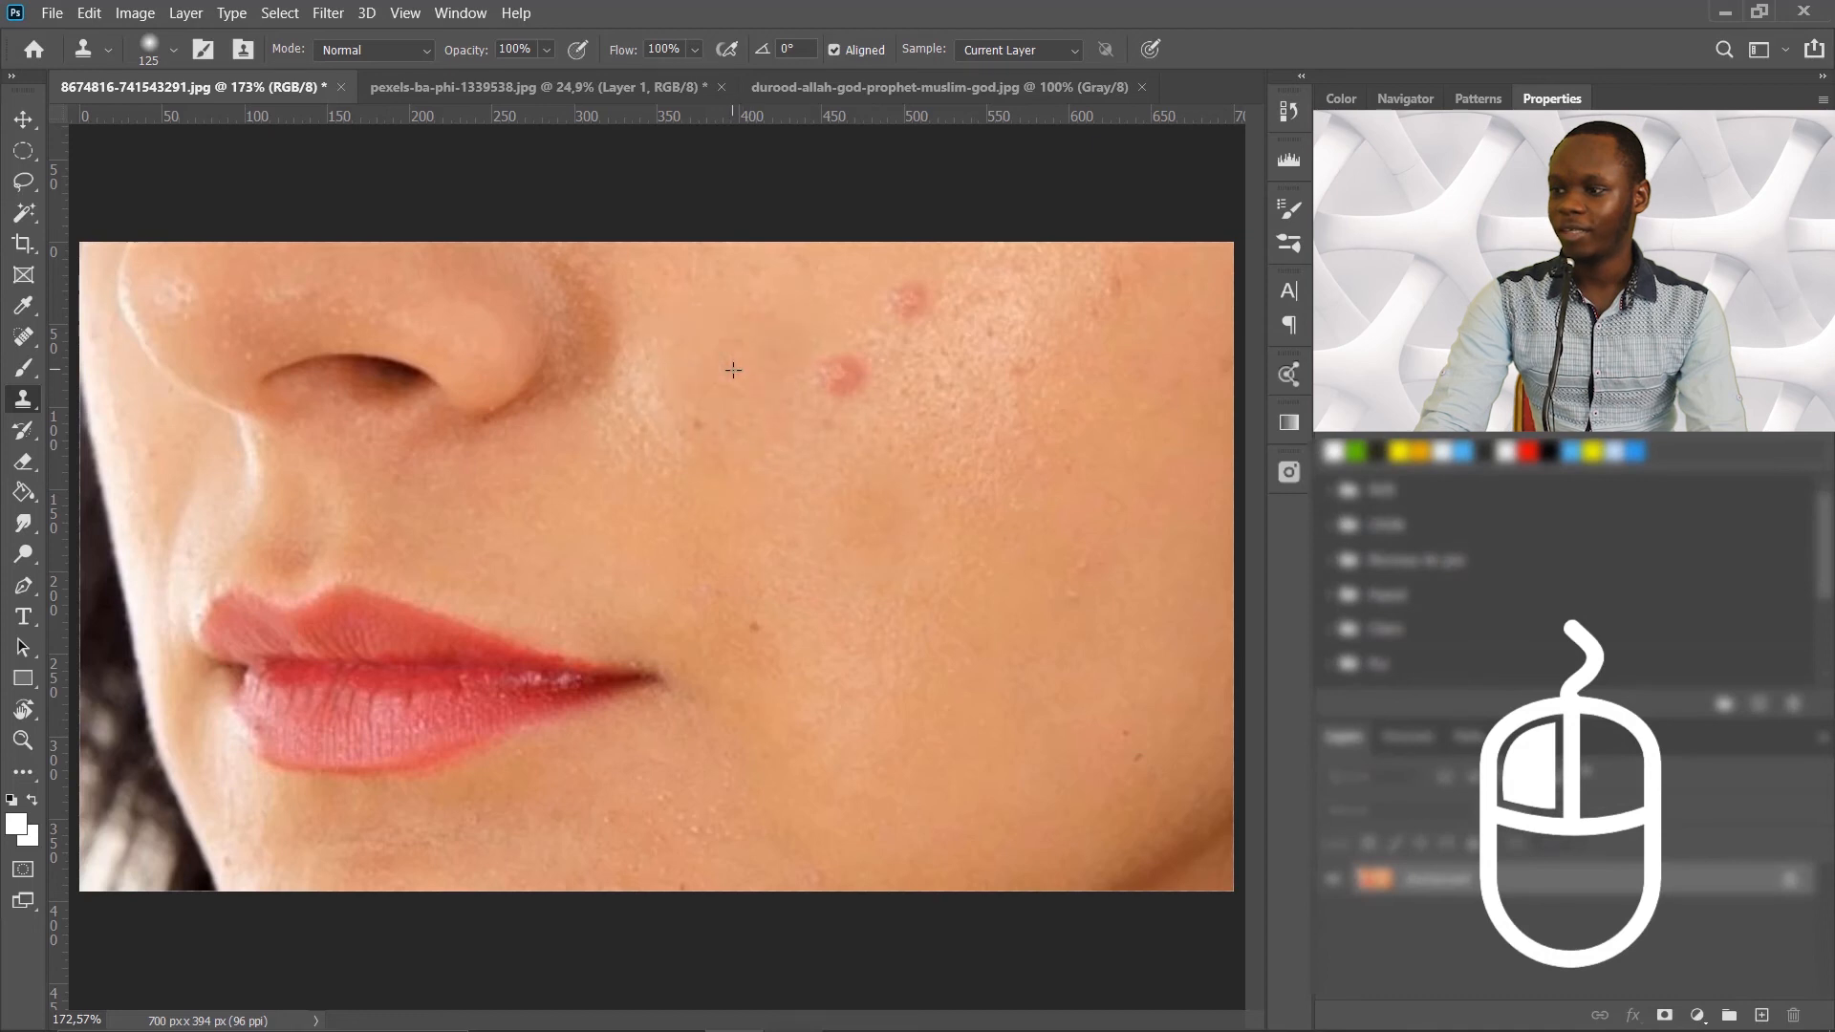
left_click(843, 376)
left_click(910, 299)
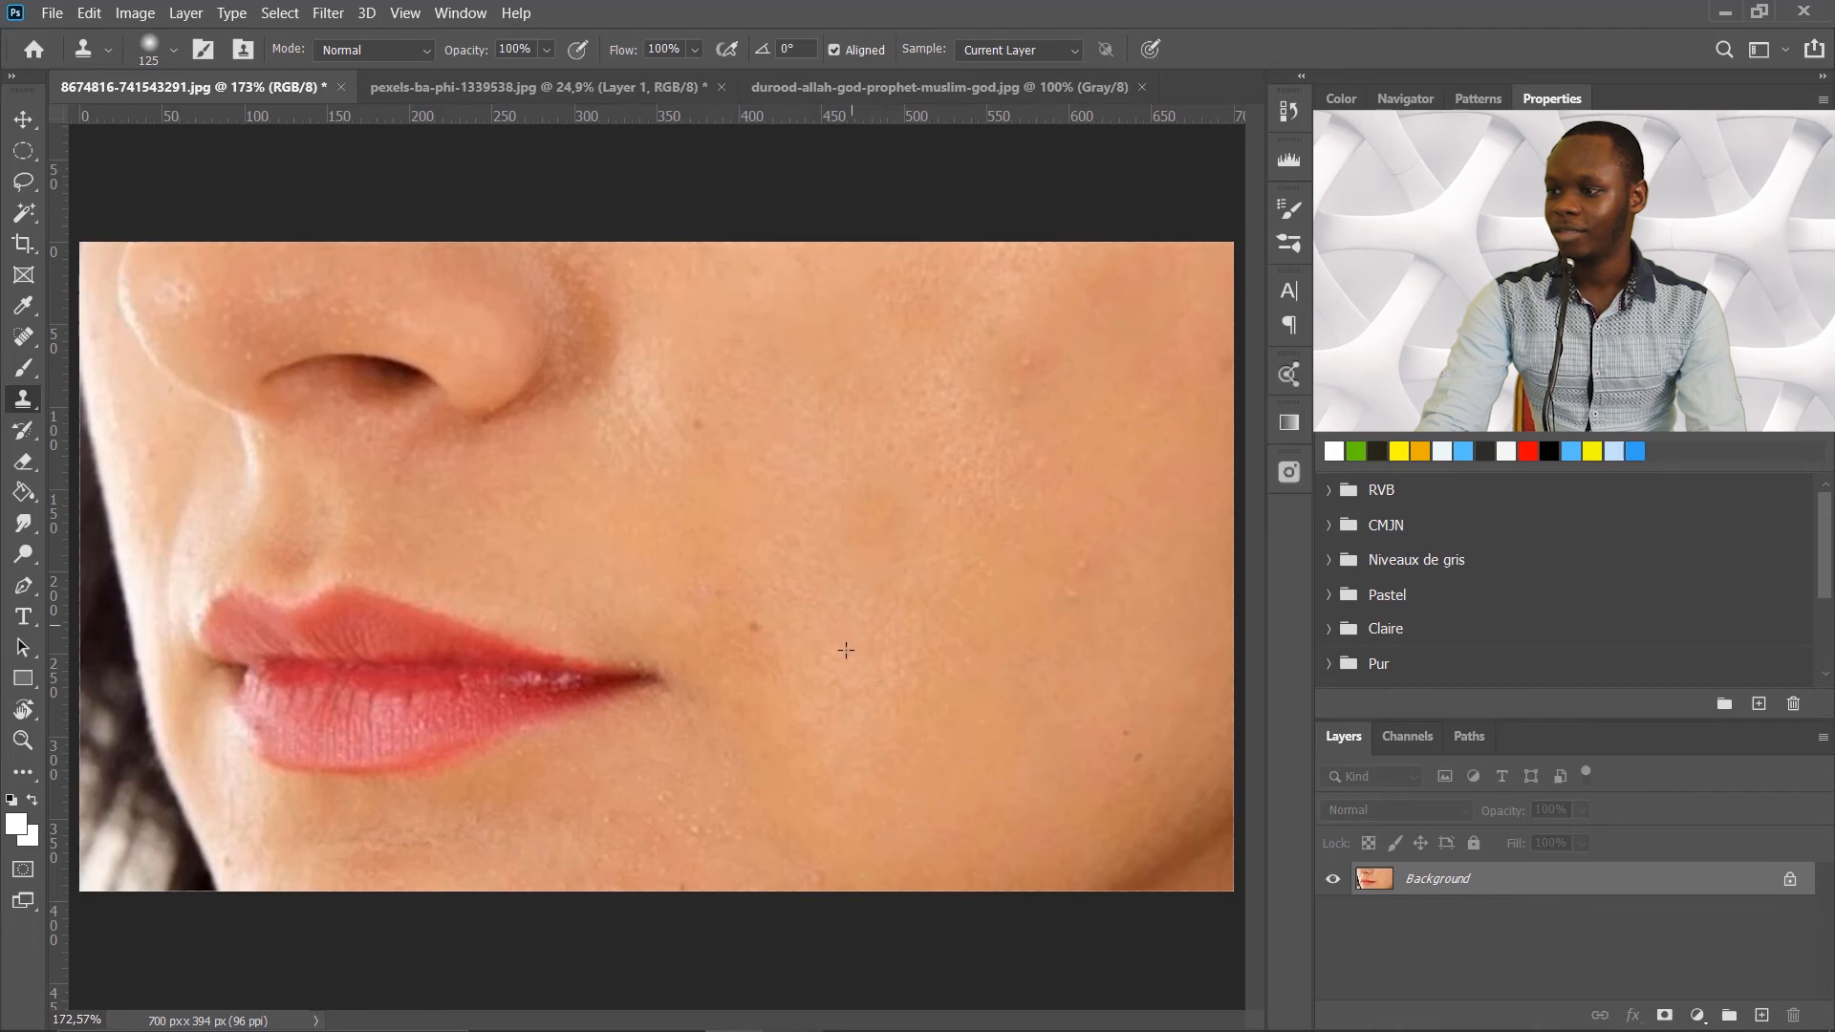
- Sample smooth skin on the lower cheek and clone it over the small dark spots near the nose and mouth corner
left_click(921, 712, "alt")
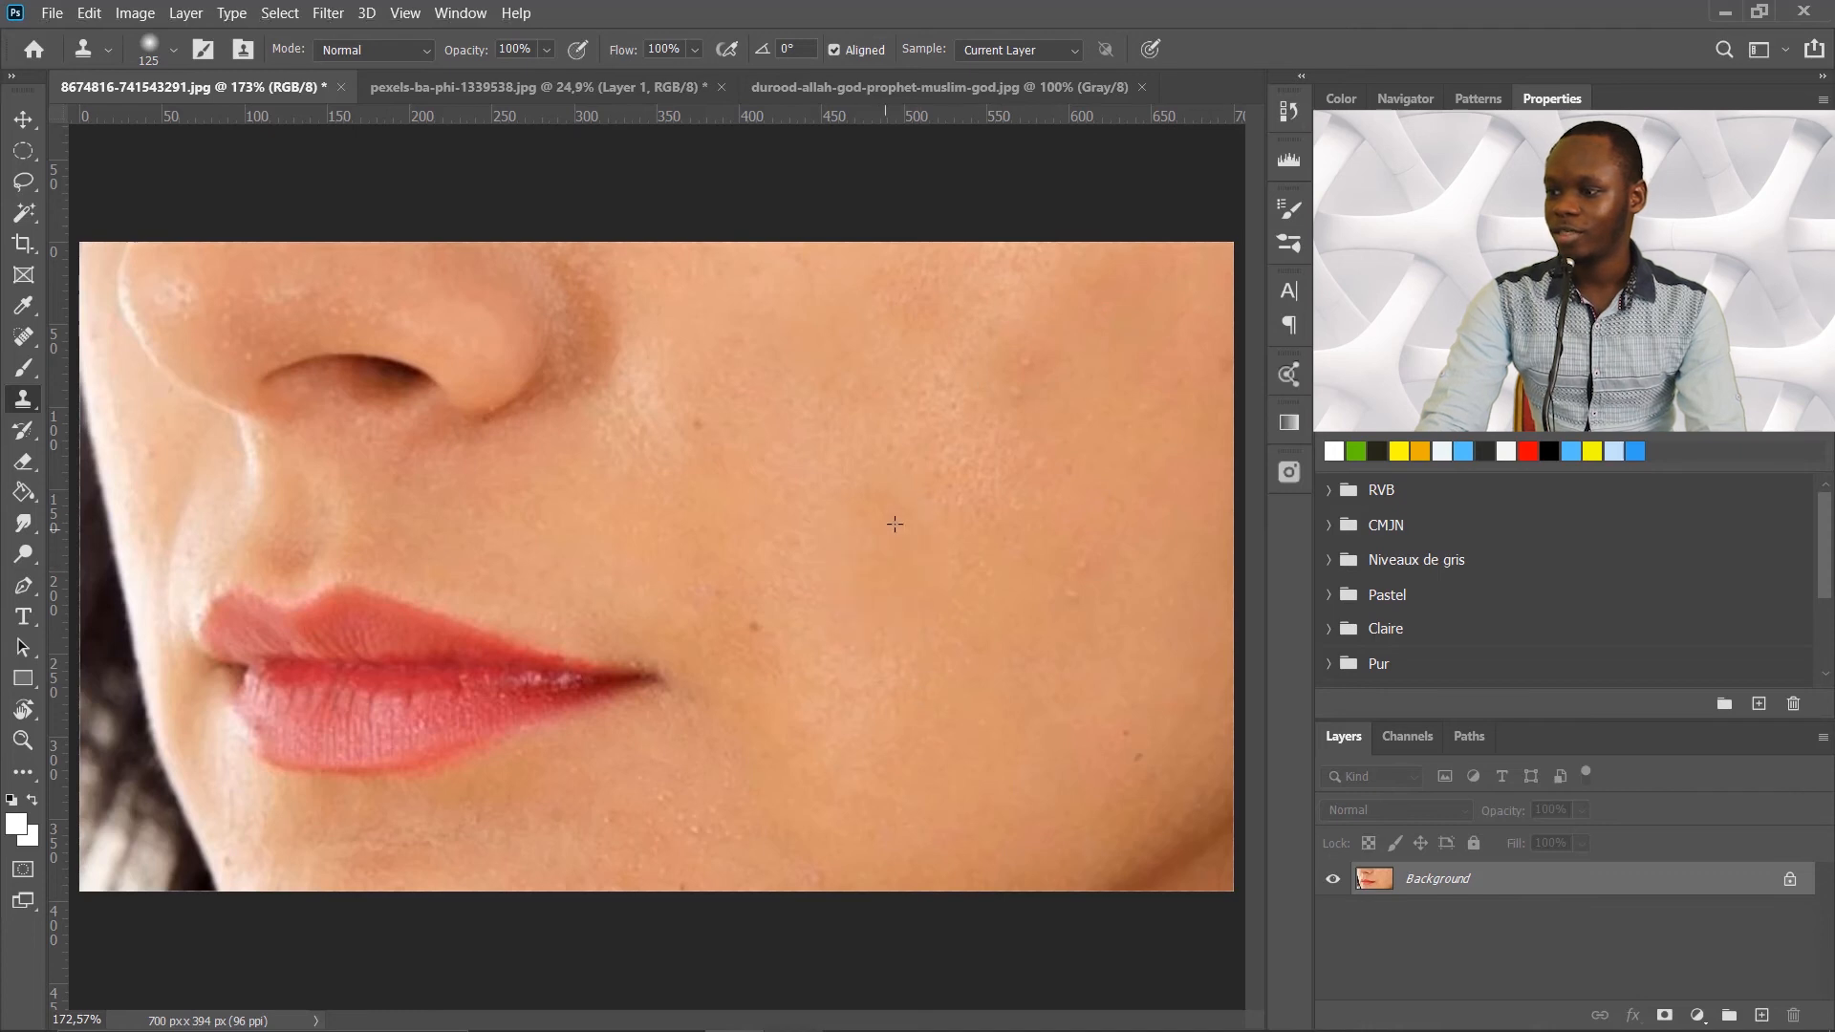
left_click(692, 428)
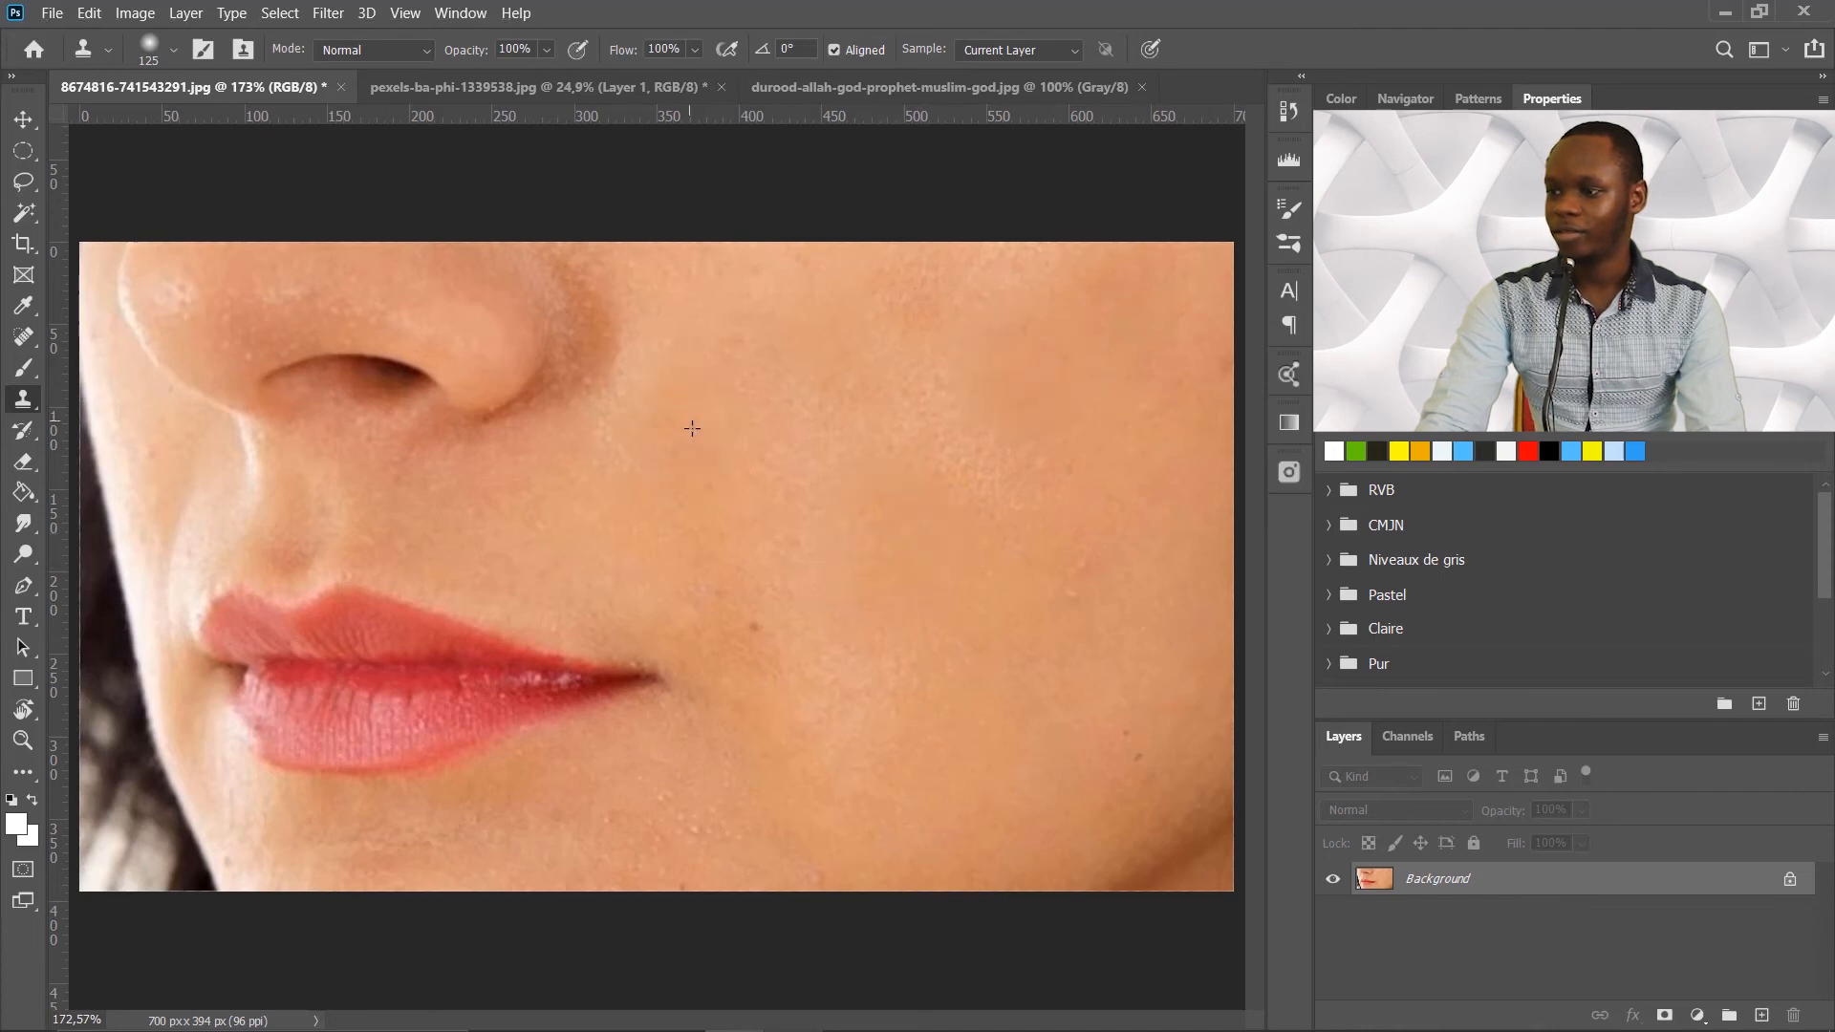
left_click(757, 633)
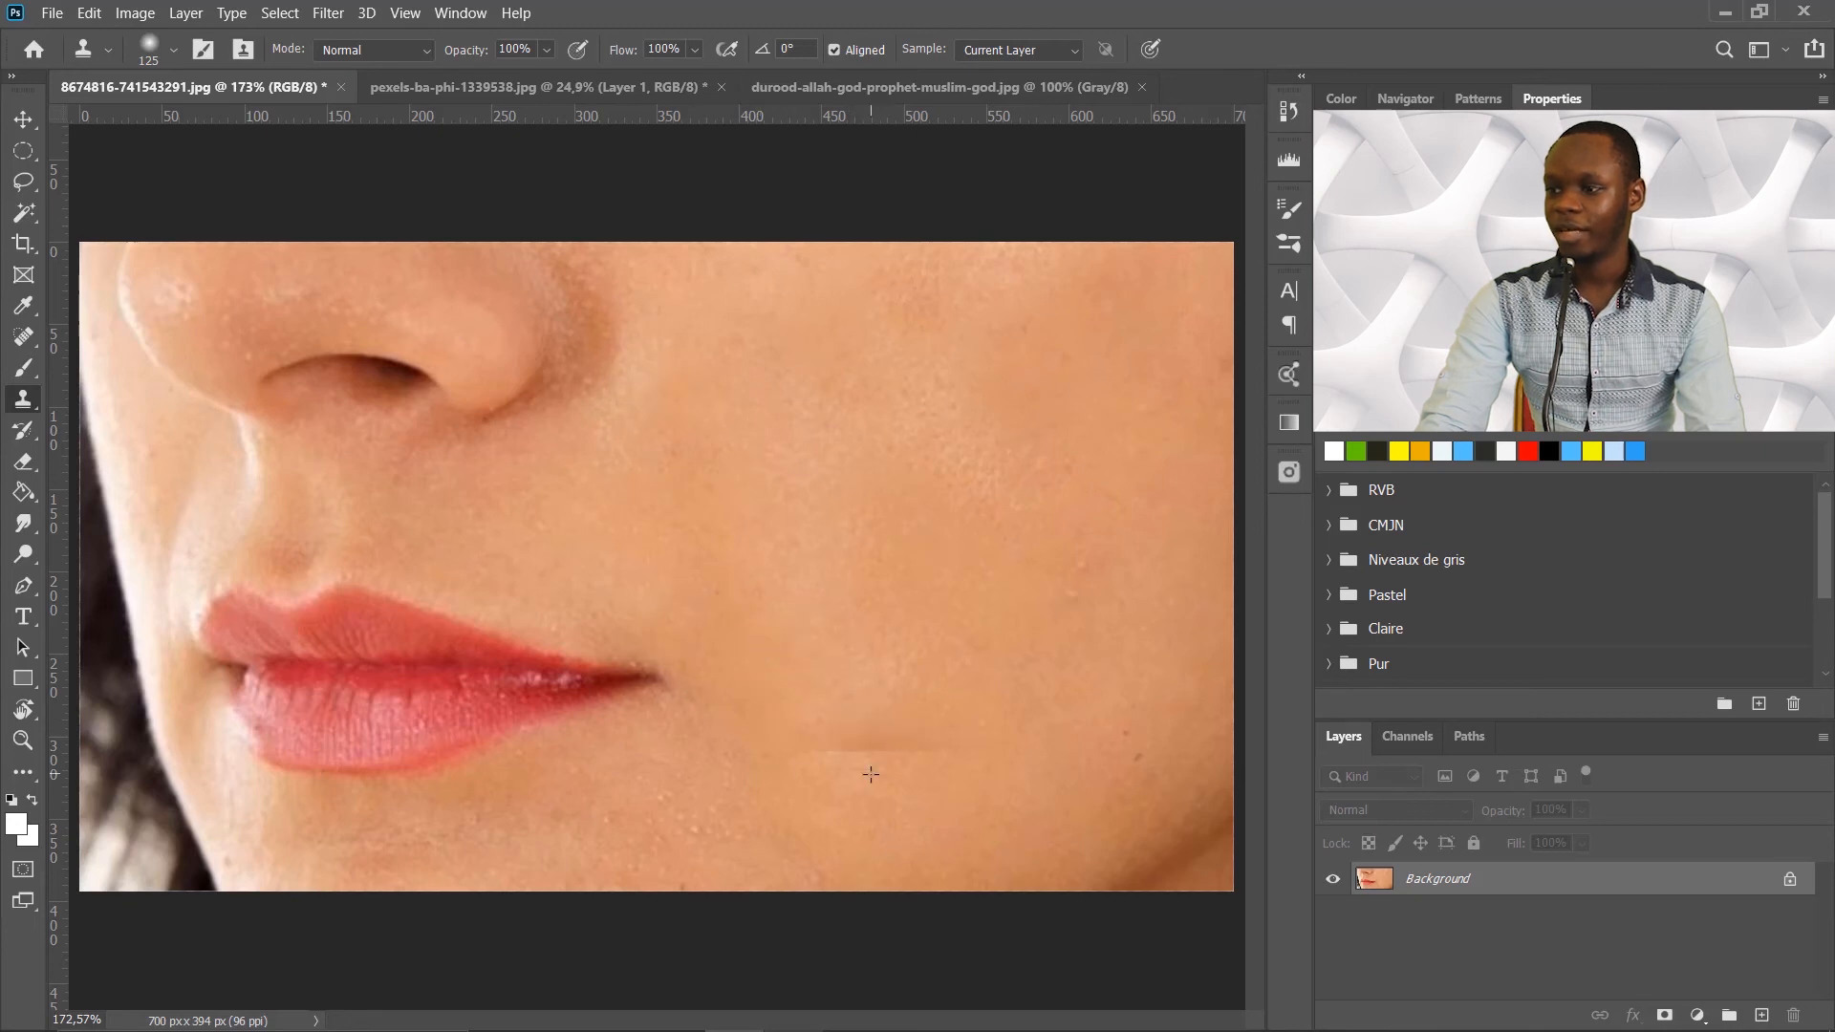